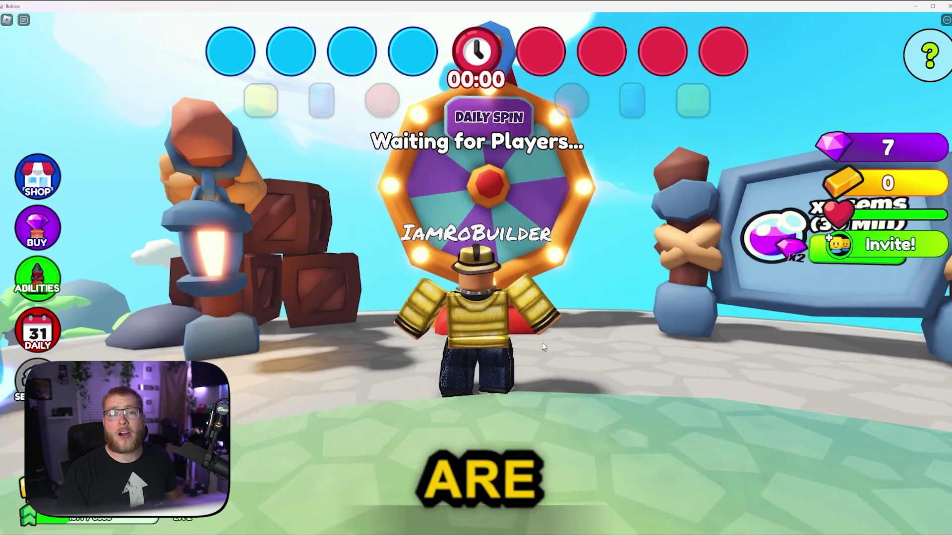
# Walk the avatar up to the Daily Spin wheel and open the daily spin.
pyautogui.press('w')
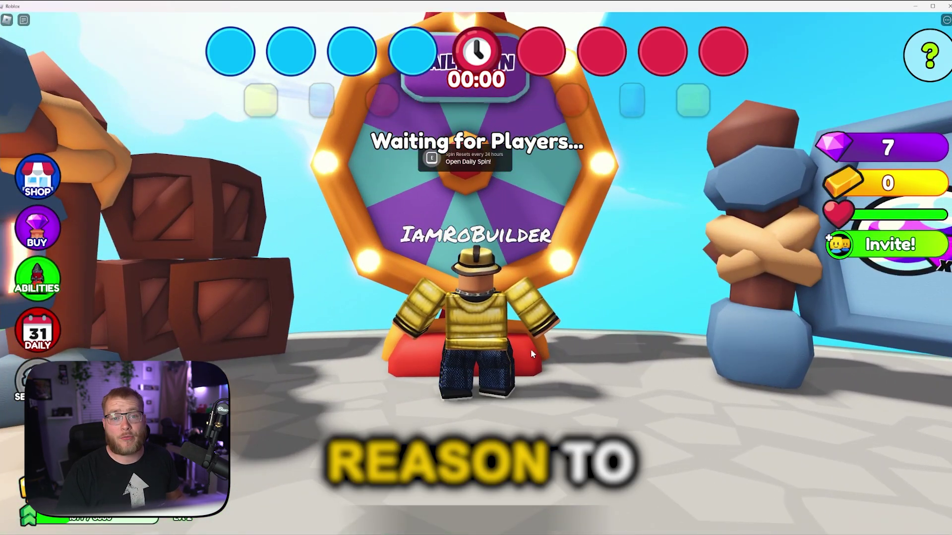
pyautogui.press('e')
pyautogui.click(446, 309)
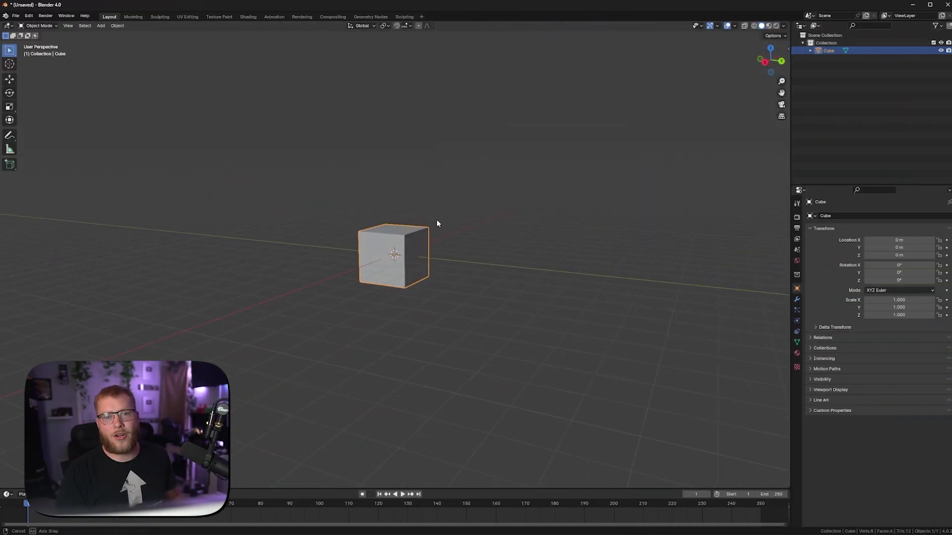
# Switch to Blender and replace the default cube with a mesh cylinder of 18 vertices.
pyautogui.moveTo(436, 223); pyautogui.dragTo(367, 243, button='middle')
pyautogui.press('Delete')
pyautogui.hotkey('shift', 'a')
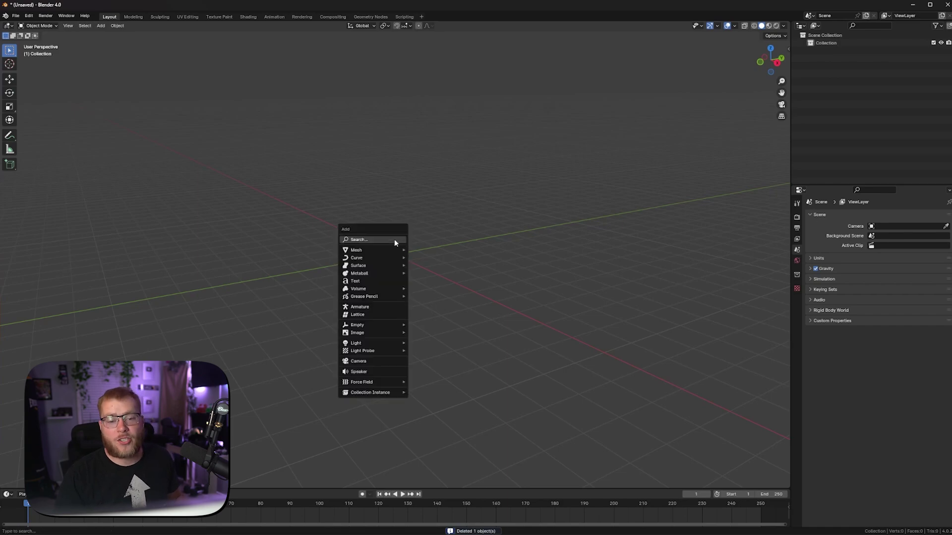
pyautogui.moveTo(390, 249)
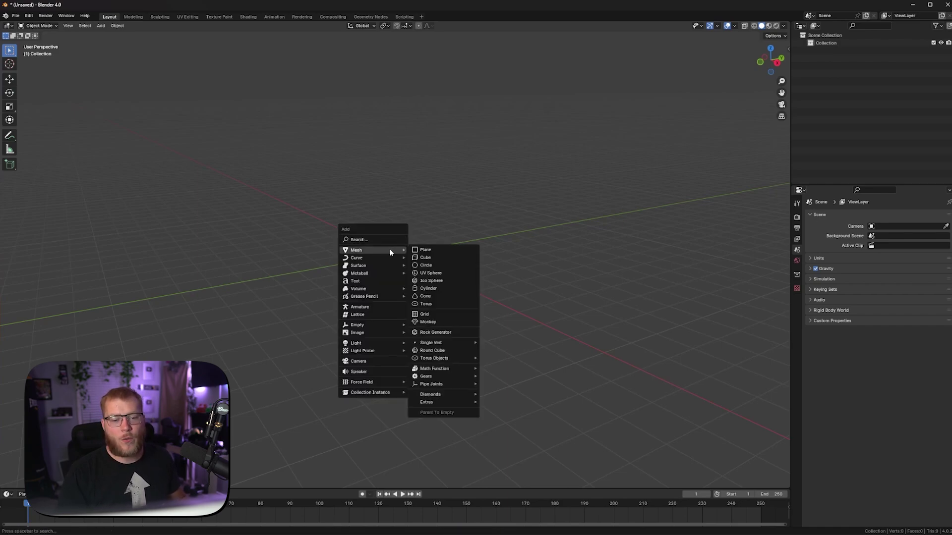
pyautogui.click(426, 288)
pyautogui.click(30, 481)
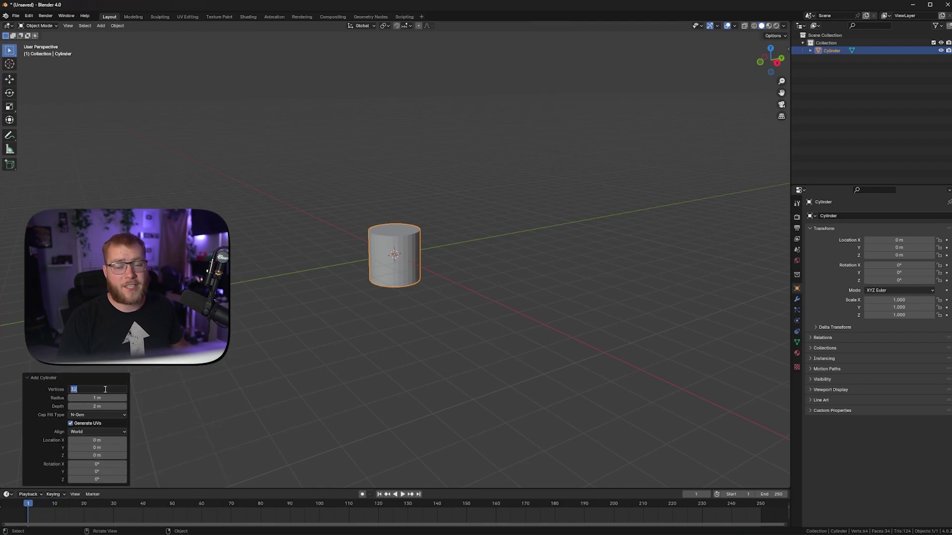
pyautogui.click(105, 390)
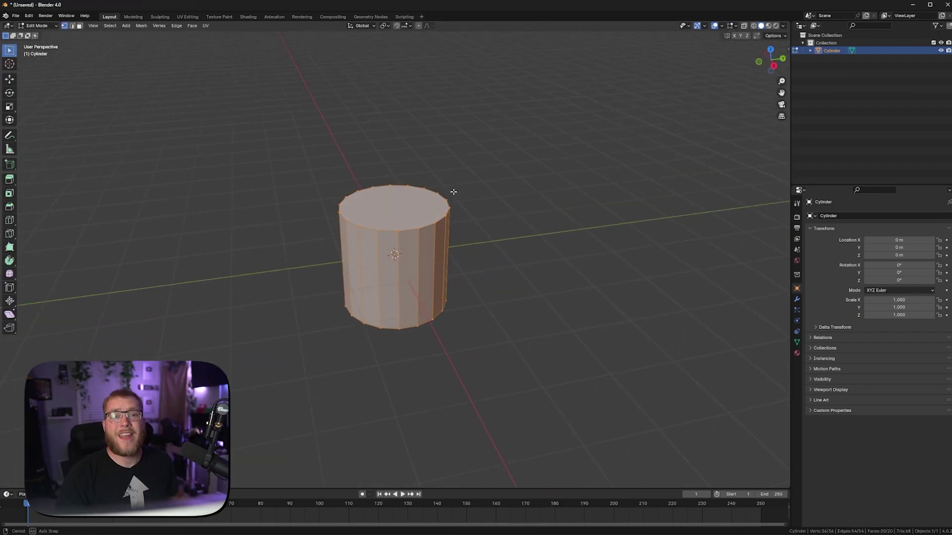
# Scale the cylinder's mesh down along Z in Edit Mode to flatten it into a thin disc.
pyautogui.moveTo(454, 192); pyautogui.dragTo(464, 236, button='middle')
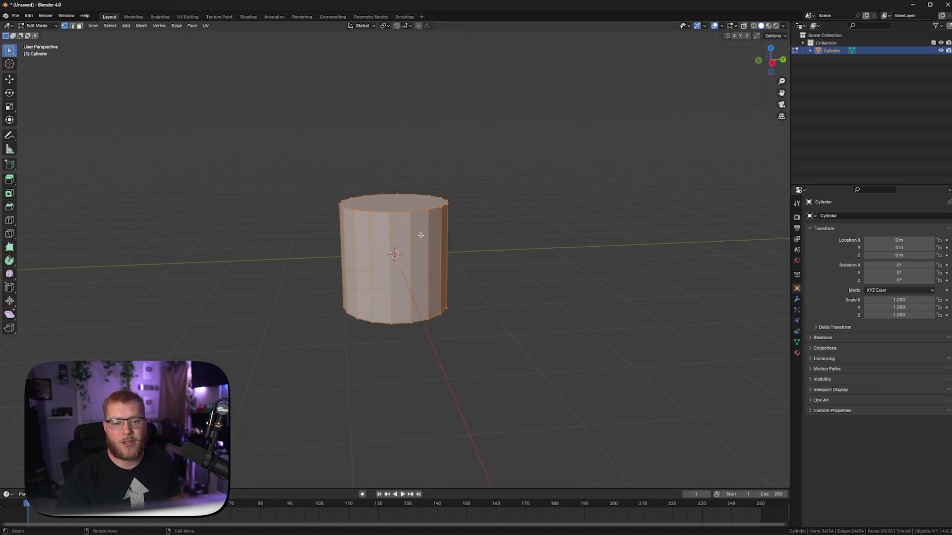
pyautogui.press('s')
pyautogui.press('z')
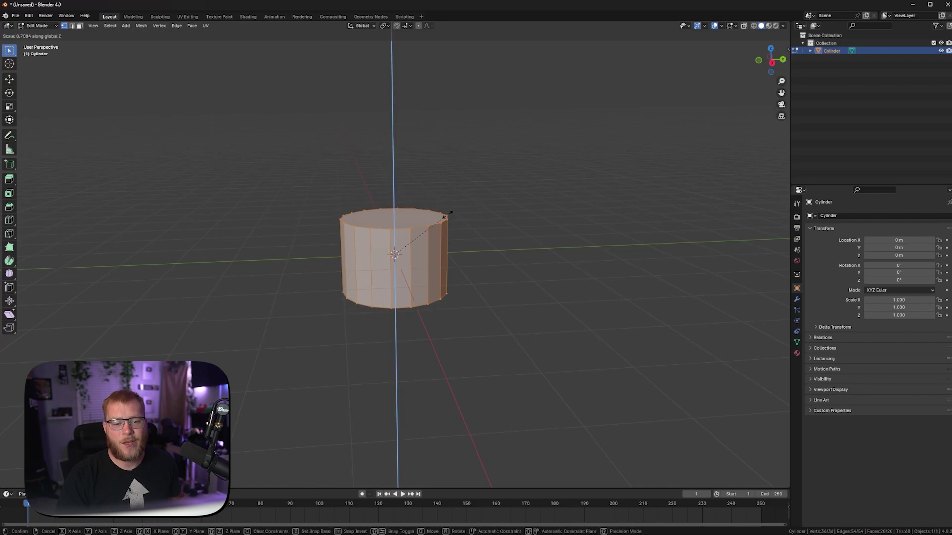
pyautogui.click(402, 246)
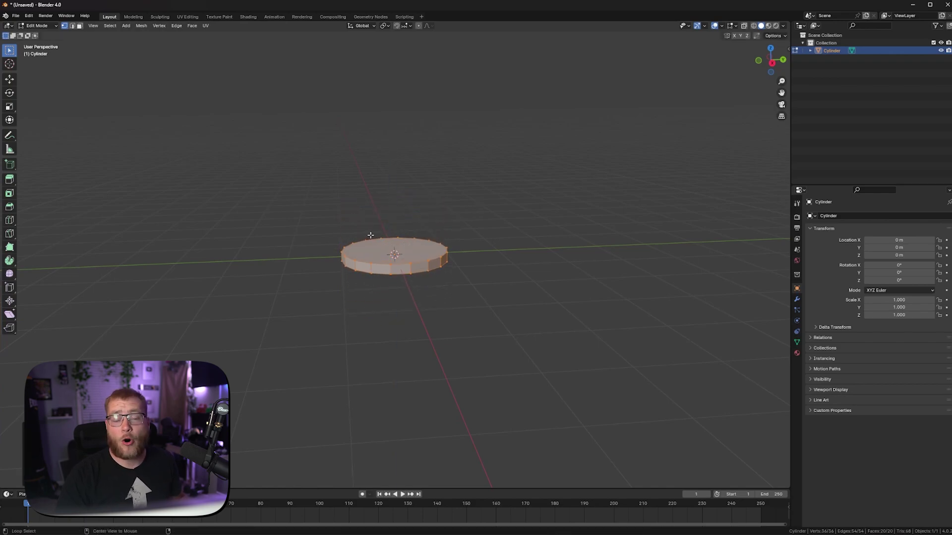
# Rotate the disc about the Y axis in front view so it stands upright with its flat side facing along X.
pyautogui.press('KP_1')
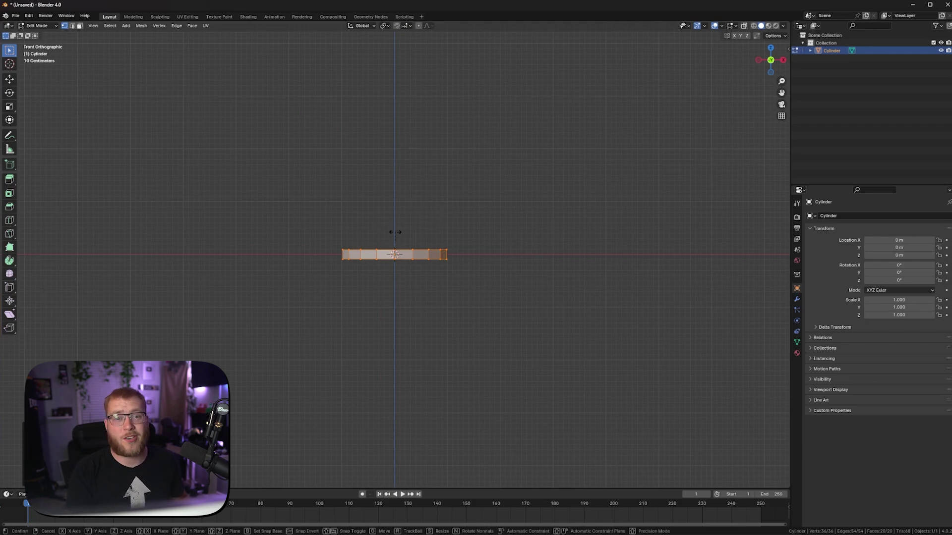
pyautogui.moveTo(393, 230)
pyautogui.mouseDown(button='middle')
pyautogui.moveTo(379, 224)
pyautogui.moveTo(393, 217)
pyautogui.mouseUp(button='middle')
pyautogui.scroll(-1, 418, 262)
pyautogui.scroll(4, 411, 264)
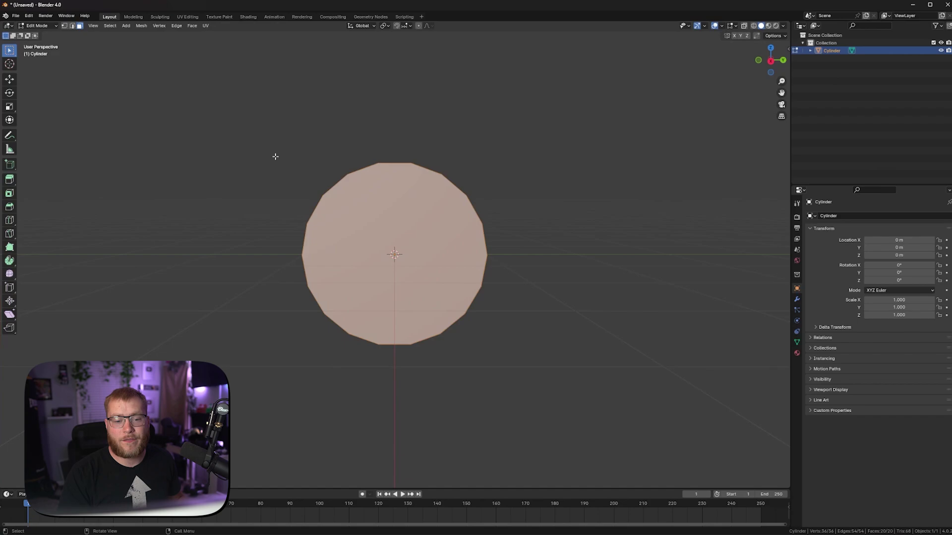
# Inset the disc's front face by about 0.87 m, leaving a small circular face at the center.
pyautogui.click(416, 235)
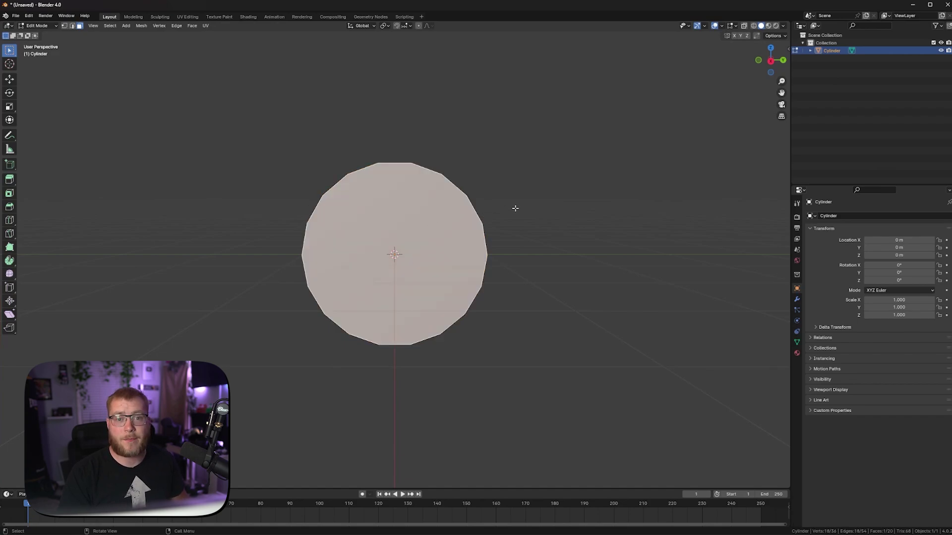
pyautogui.press('i')
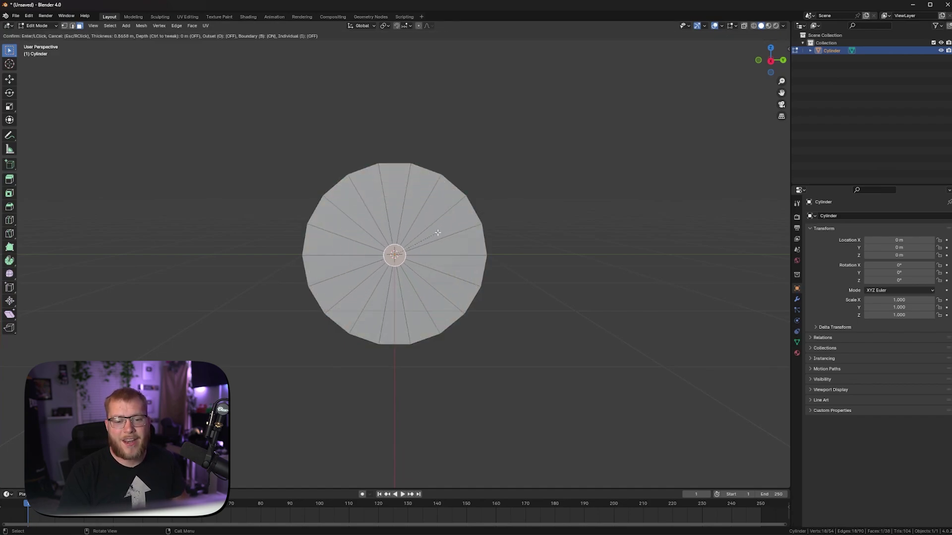
pyautogui.click(438, 233)
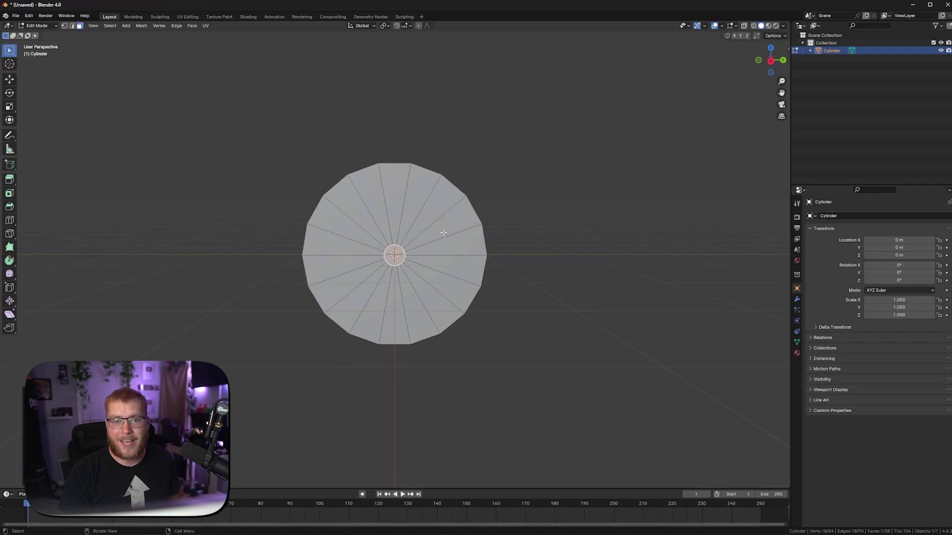
# Select three separate groups of three adjacent wedge faces, skipping three wedges between groups, to mark alternating wheel segments.
pyautogui.scroll(4, 397, 148)
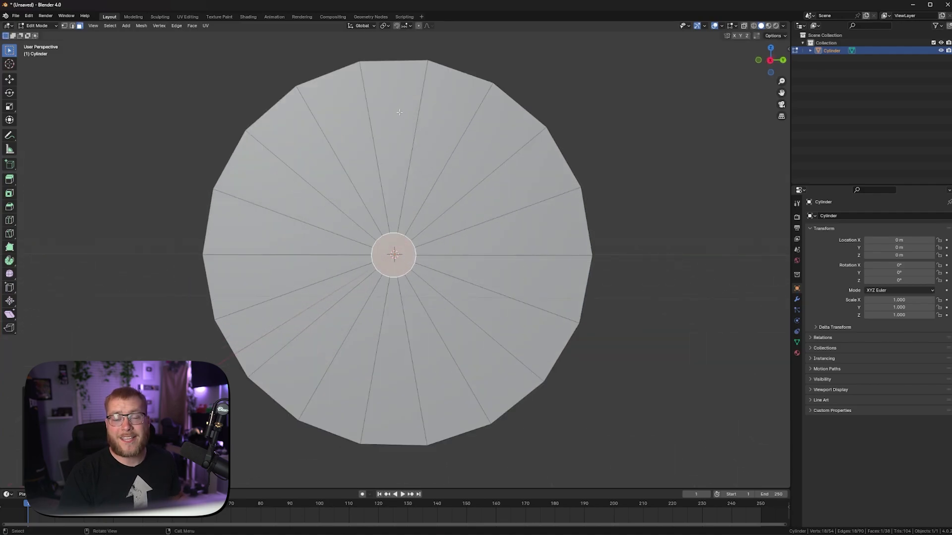
pyautogui.click(395, 100)
pyautogui.keyDown('shift'); pyautogui.click(337, 104); pyautogui.keyUp('shift')
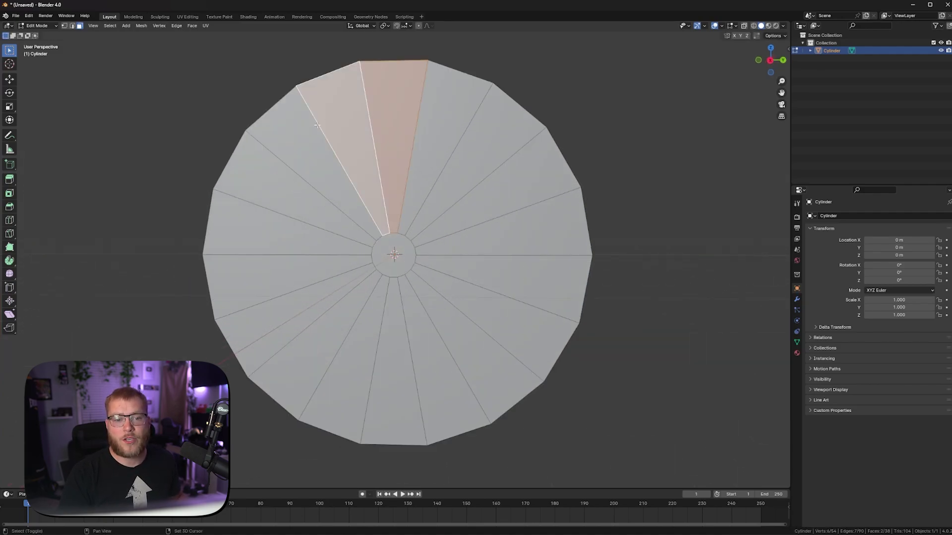
pyautogui.keyDown('shift'); pyautogui.click(302, 133); pyautogui.keyUp('shift')
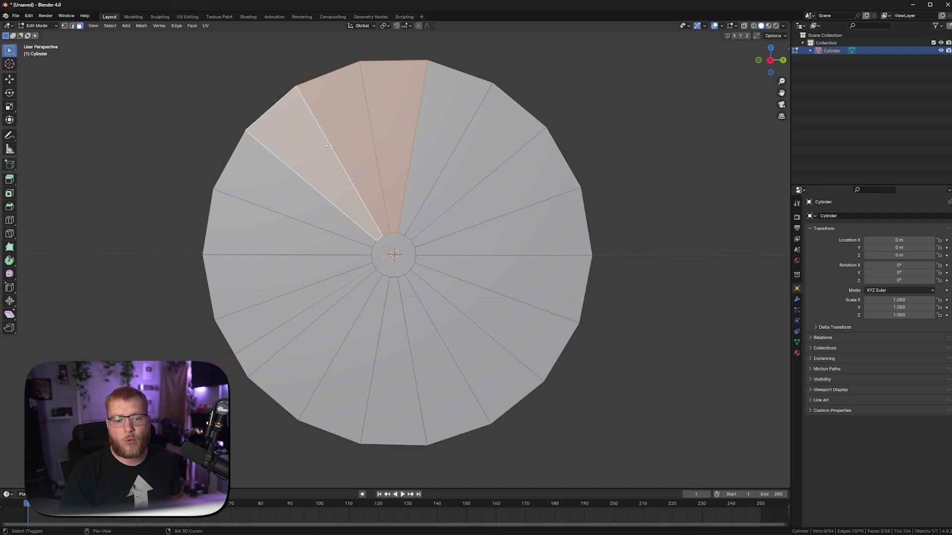
pyautogui.keyDown('shift'); pyautogui.click(327, 296); pyautogui.keyUp('shift')
pyautogui.keyDown('shift'); pyautogui.click(336, 328); pyautogui.keyUp('shift')
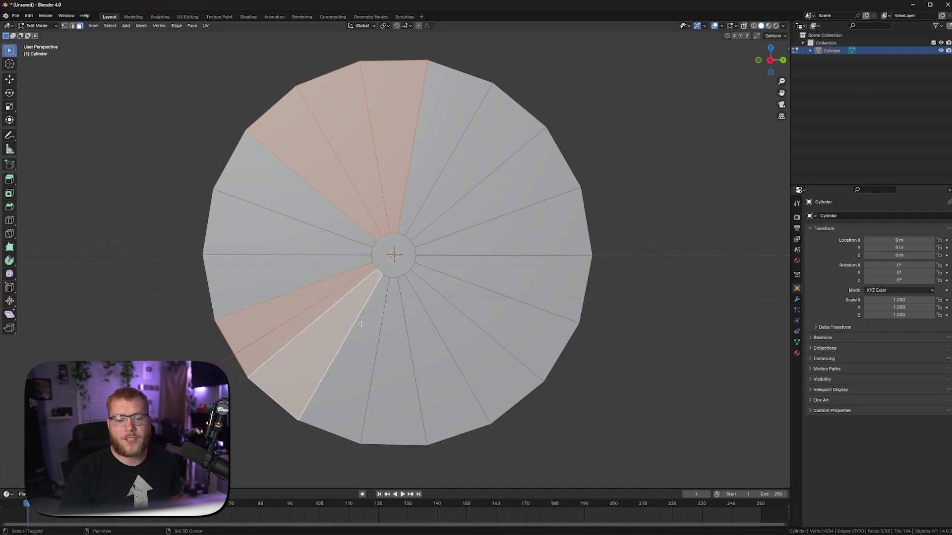
pyautogui.keyDown('shift'); pyautogui.click(364, 337); pyautogui.keyUp('shift')
pyautogui.keyDown('shift'); pyautogui.click(467, 301); pyautogui.keyUp('shift')
pyautogui.keyDown('shift'); pyautogui.click(477, 271); pyautogui.keyUp('shift')
pyautogui.keyDown('shift'); pyautogui.click(472, 242); pyautogui.keyUp('shift')
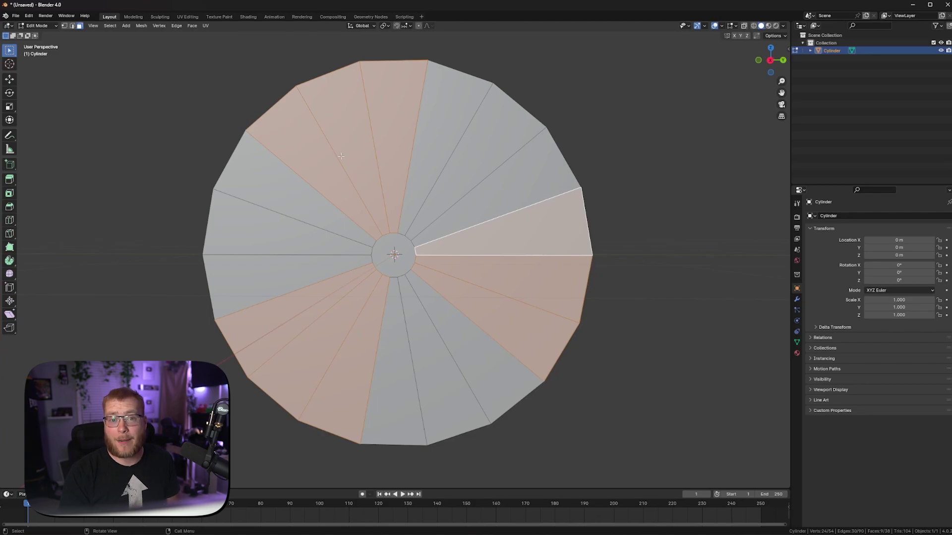
# Select the small center face and the ring of outer edge faces, and extrude them slightly outward along their normals.
pyautogui.click(386, 264)
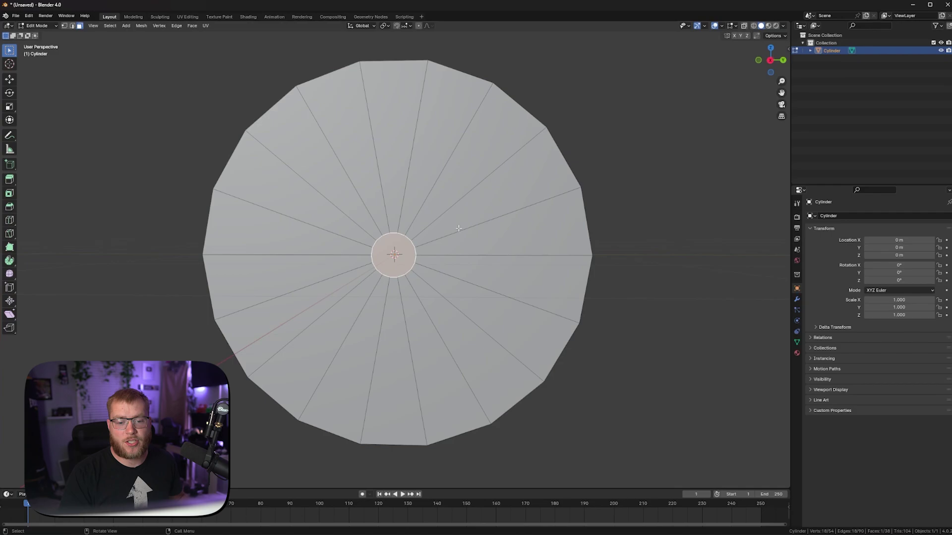
pyautogui.moveTo(410, 252); pyautogui.dragTo(506, 212, button='middle')
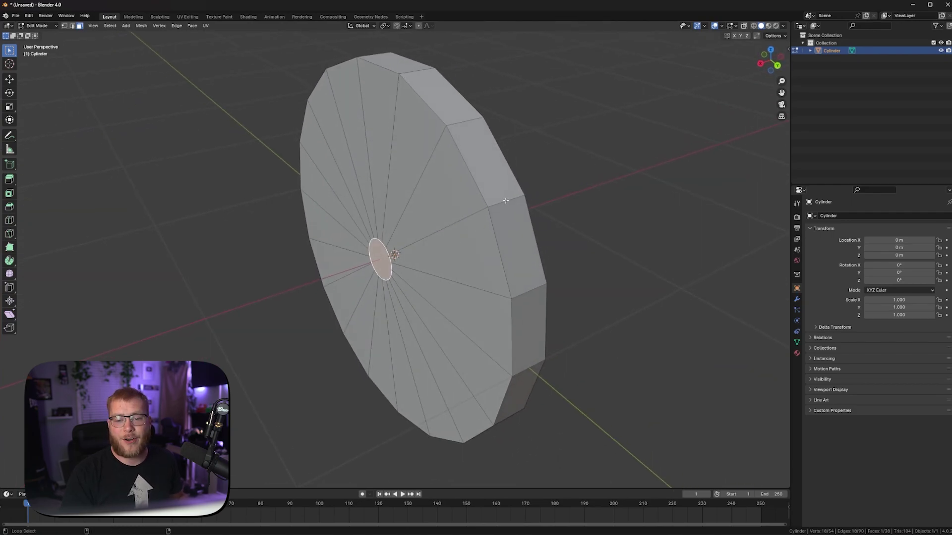
pyautogui.keyDown('alt'); pyautogui.click(505, 200); pyautogui.keyUp('alt')
pyautogui.moveTo(419, 259); pyautogui.dragTo(453, 273, button='middle')
pyautogui.hotkey('alt', 'e')
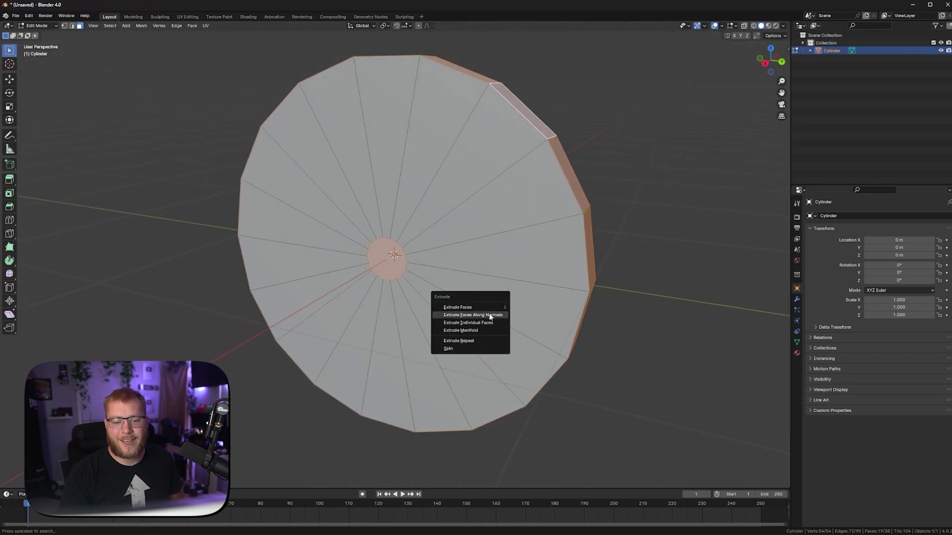
pyautogui.click(493, 312)
pyautogui.click(495, 306)
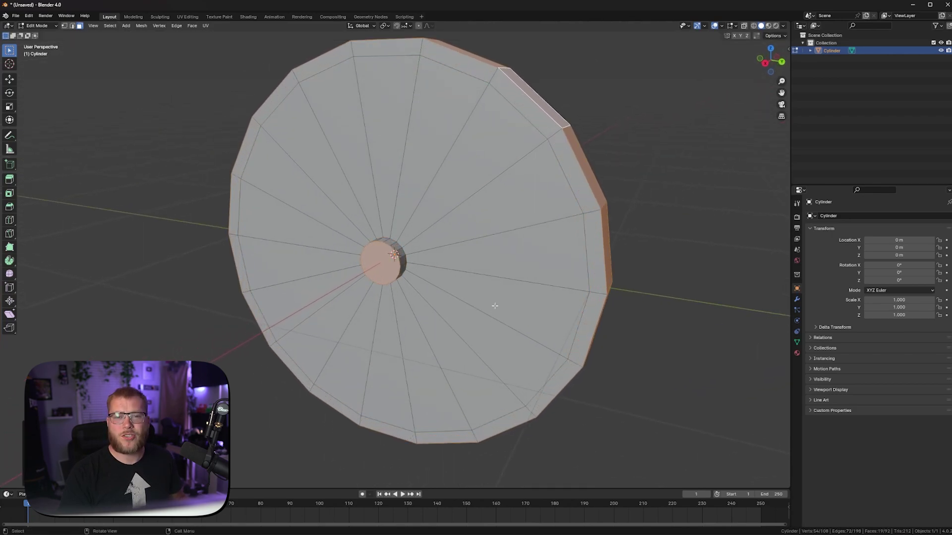
# Bevel the extruded center hub's front face with three segments and a width of about 0.065 m to round it.
pyautogui.moveTo(491, 281); pyautogui.dragTo(432, 288, button='middle')
pyautogui.click(377, 266)
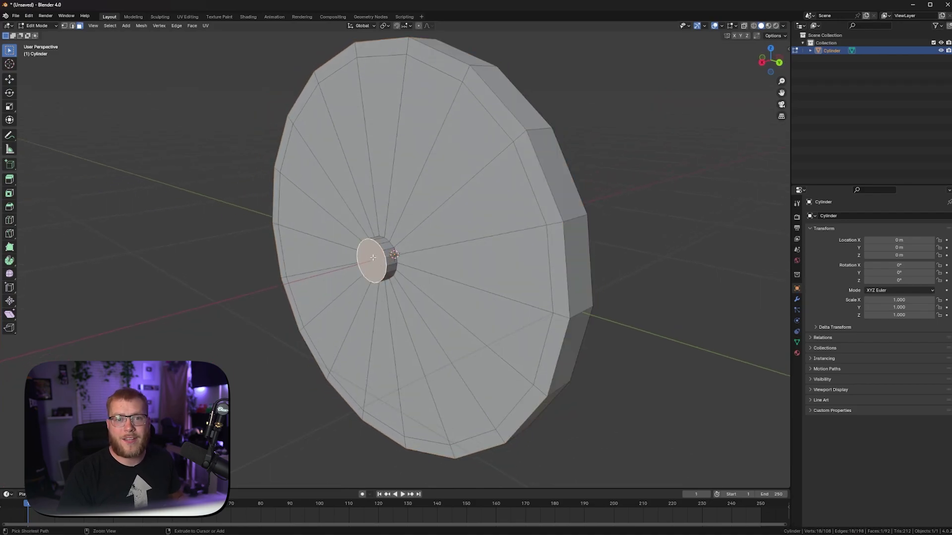
pyautogui.hotkey('ctrl', 'b')
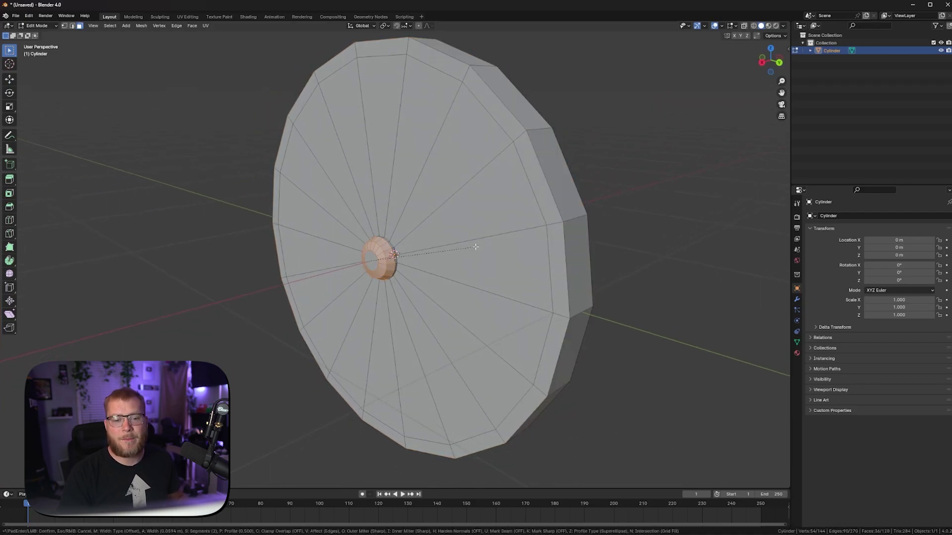
pyautogui.scroll(1, 476, 247)
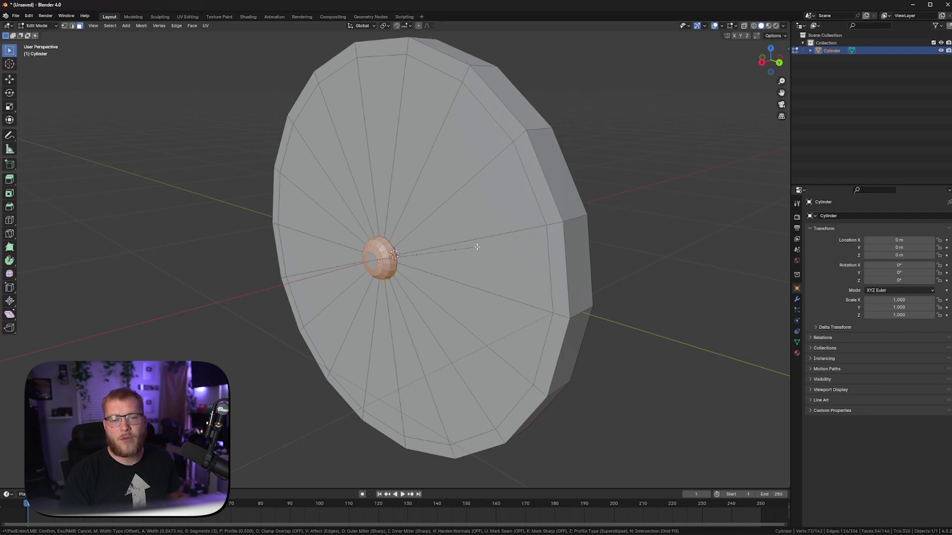
pyautogui.scroll(1, 477, 246)
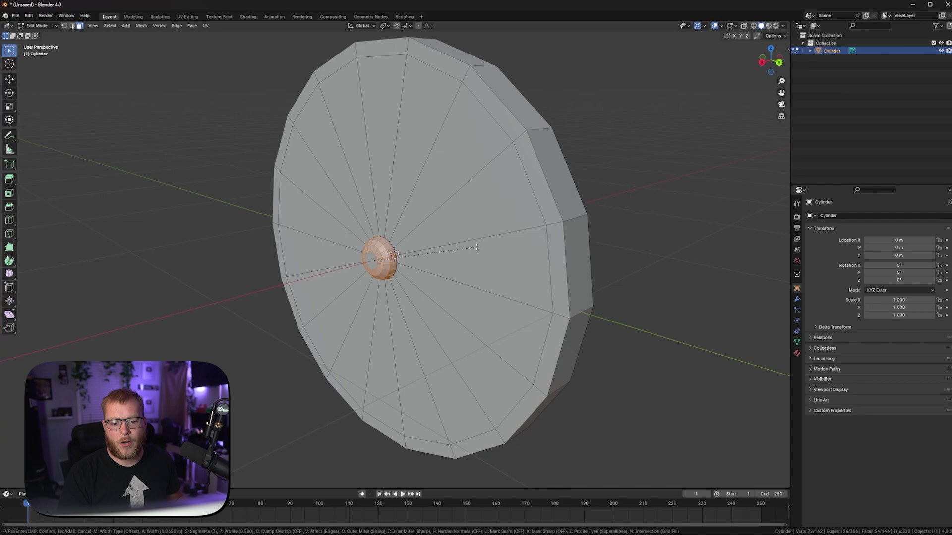
pyautogui.click(476, 247)
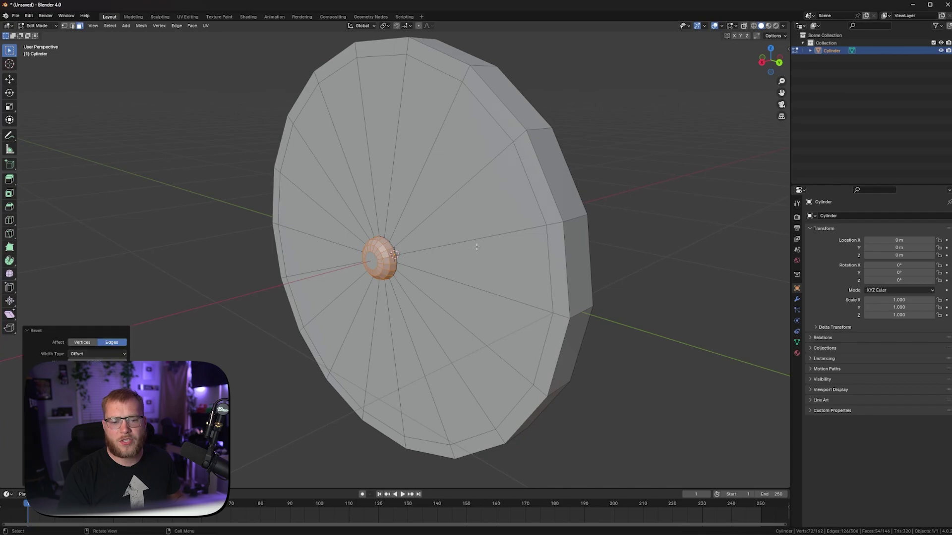
# Extrude the ring of front rim faces slightly forward to form a raised border around the wheel.
pyautogui.keyDown('alt'); pyautogui.click(551, 224); pyautogui.keyUp('alt')
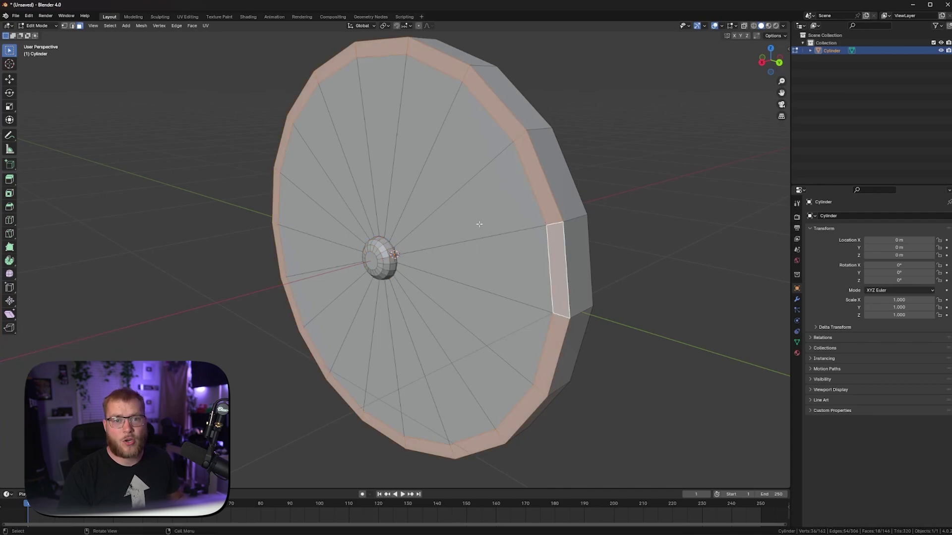
pyautogui.press('e')
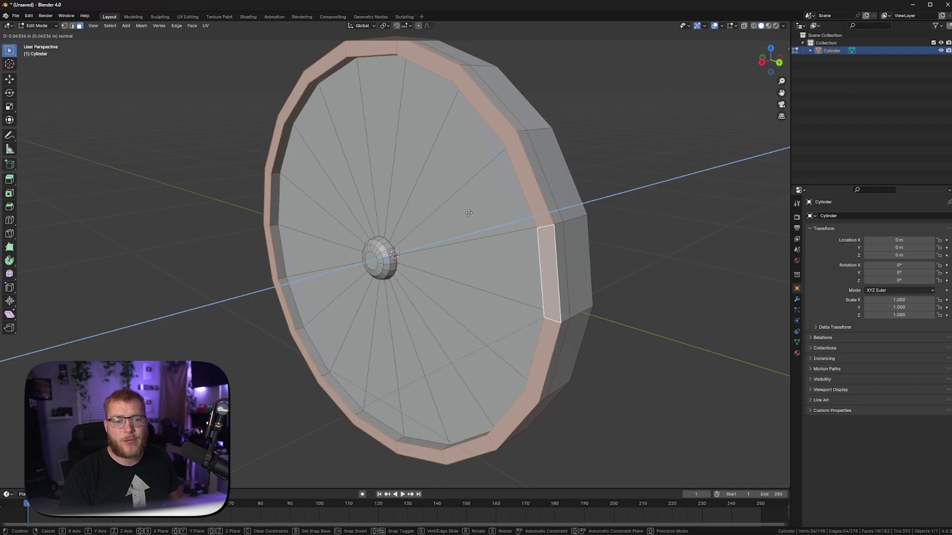
pyautogui.click(491, 210)
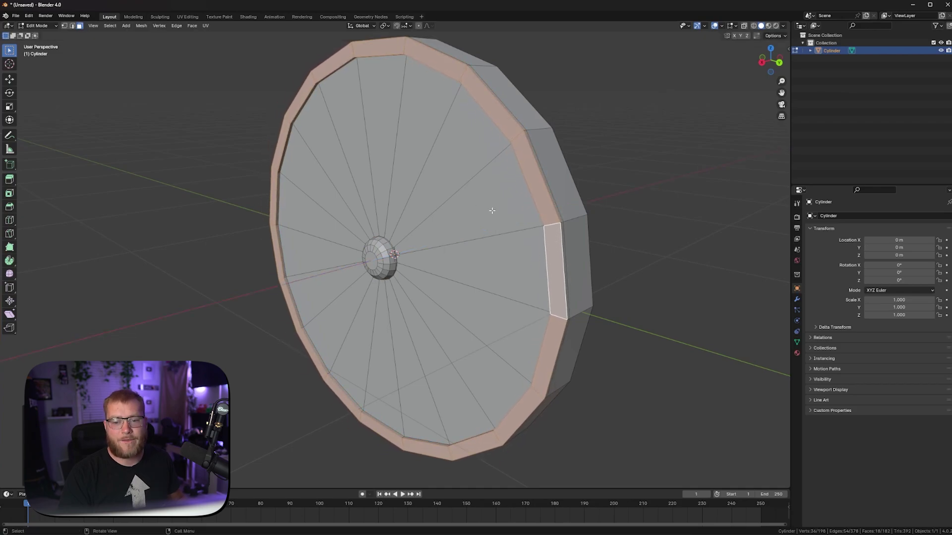
# Add a centered edge loop around the front rim and move it forward about 0.025 m along X to form a ridge.
pyautogui.hotkey('ctrl', 'r')
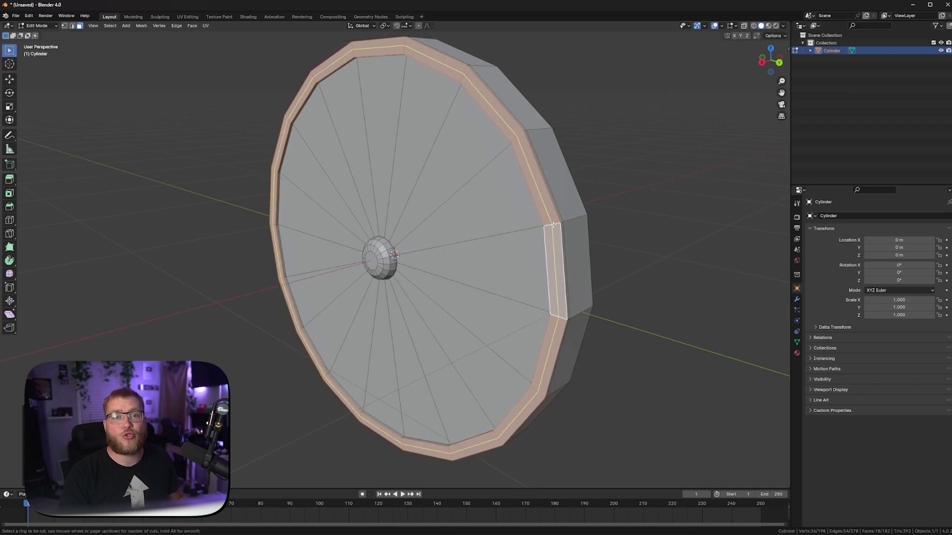
pyautogui.click(554, 225)
pyautogui.rightClick(554, 225)
pyautogui.click(9, 81)
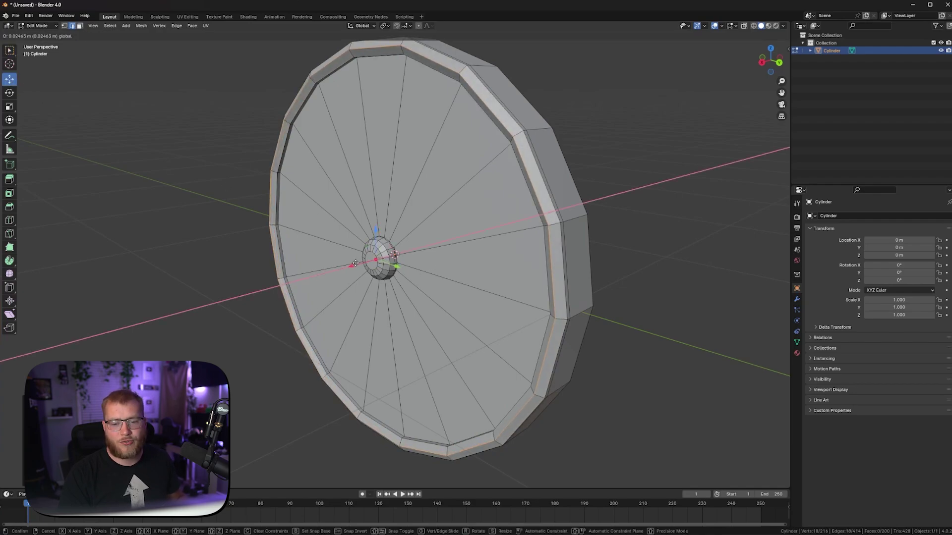
# Return to Object Mode and apply Shade Auto Smooth to the wheel.
pyautogui.press('Tab')
pyautogui.moveTo(424, 228); pyautogui.dragTo(471, 221, button='middle')
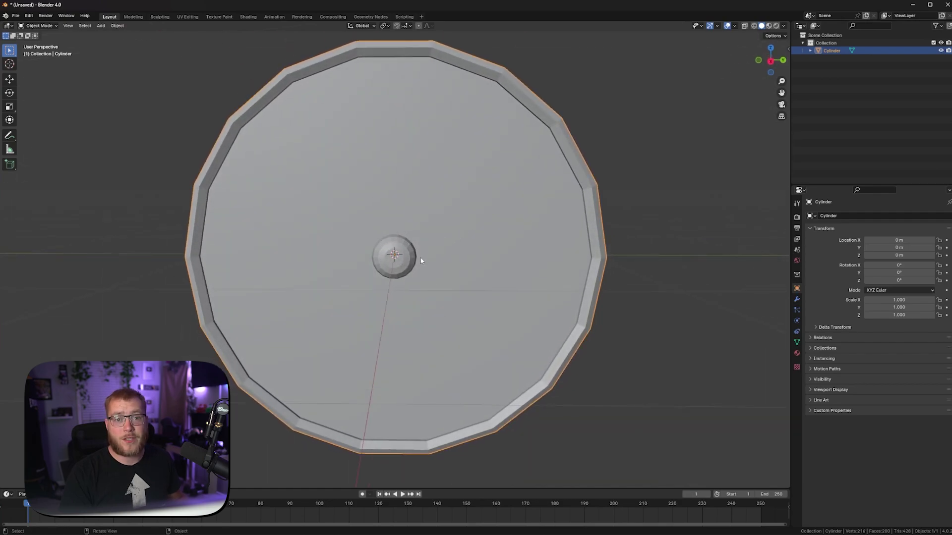
pyautogui.rightClick(407, 255)
pyautogui.click(394, 260)
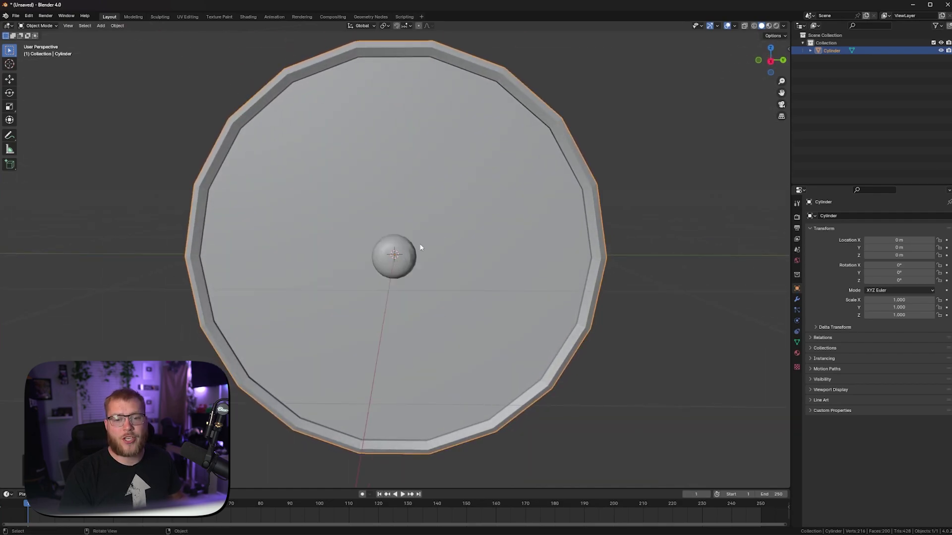
# Bevel the wheel's outer back edge loop with a narrow width to soften the back rim.
pyautogui.moveTo(522, 181); pyautogui.dragTo(474, 206, button='middle')
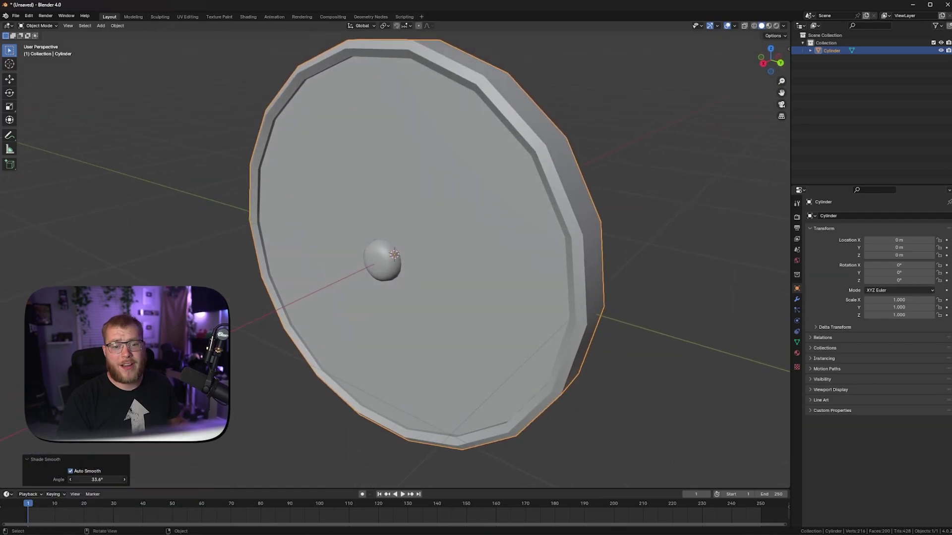
pyautogui.moveTo(414, 245); pyautogui.dragTo(447, 160, button='middle')
pyautogui.press('Tab')
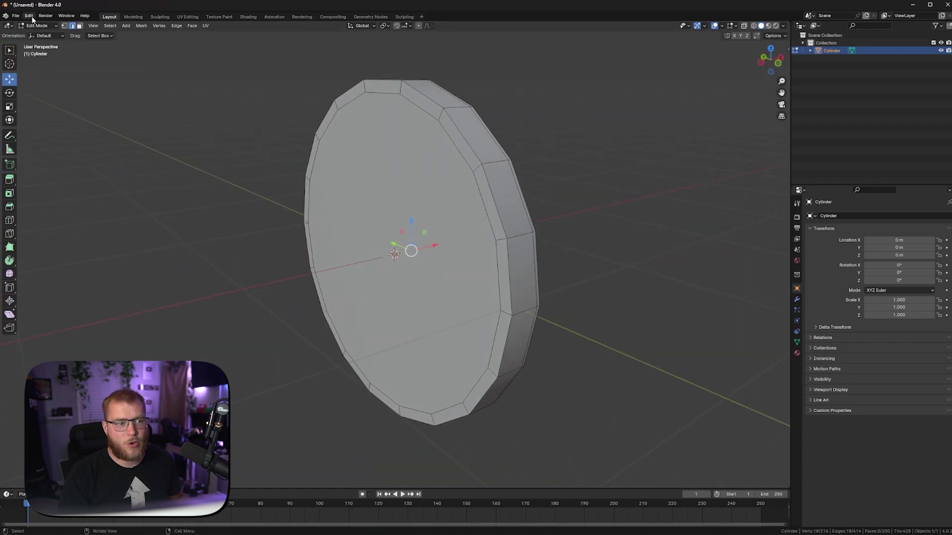
pyautogui.keyDown('alt'); pyautogui.click(434, 98); pyautogui.keyUp('alt')
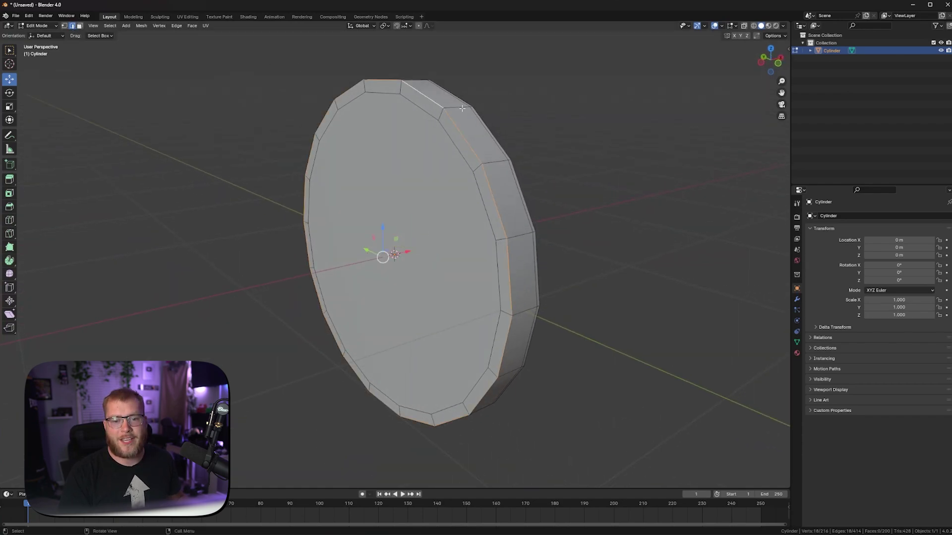
pyautogui.hotkey('ctrl', 'b')
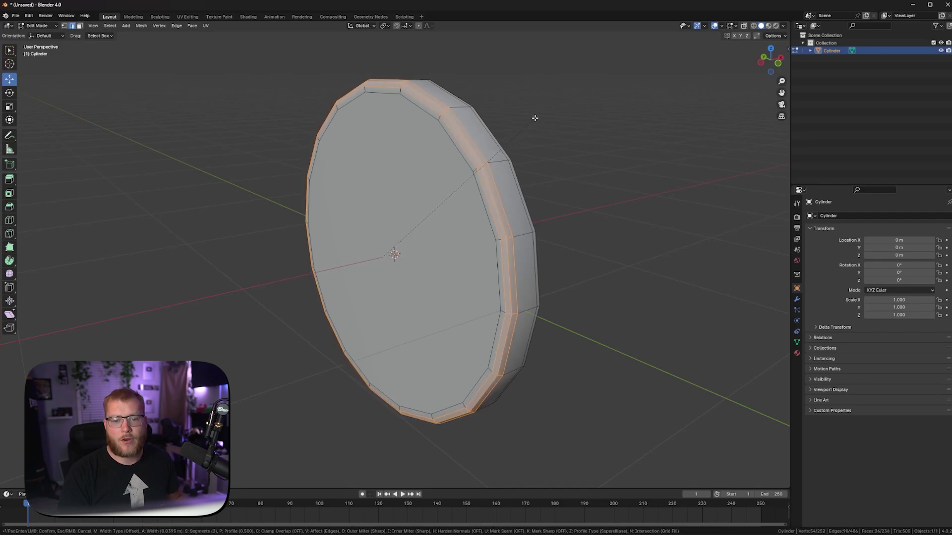
pyautogui.click(541, 120)
pyautogui.press('Tab')
# Add a cube, scale it to about 0.217, and move it along X to about -0.28 m behind the wheel.
pyautogui.moveTo(548, 124); pyautogui.dragTo(466, 216, button='middle')
pyautogui.scroll(-3, 466, 217)
pyautogui.hotkey('shift', 'a')
pyautogui.moveTo(466, 217)
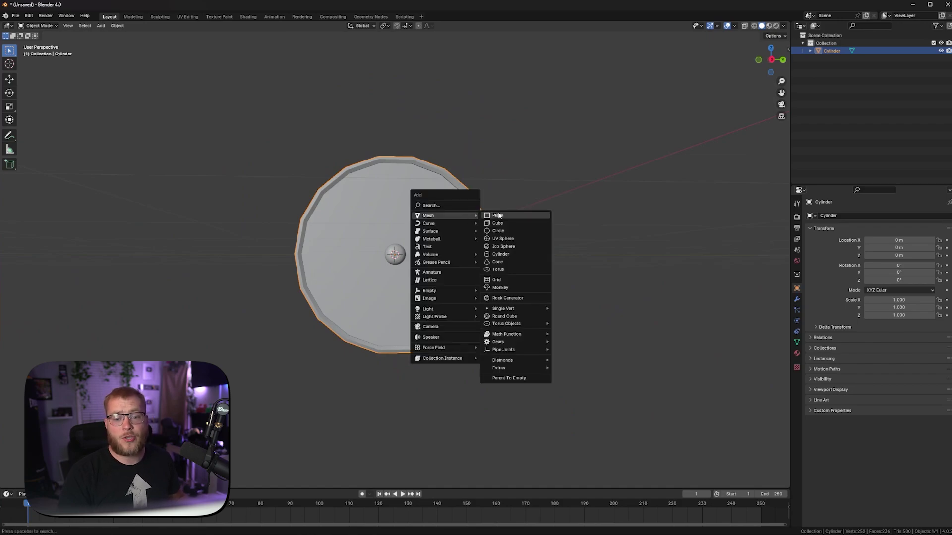
pyautogui.click(504, 223)
pyautogui.press('KP_1')
pyautogui.press('s')
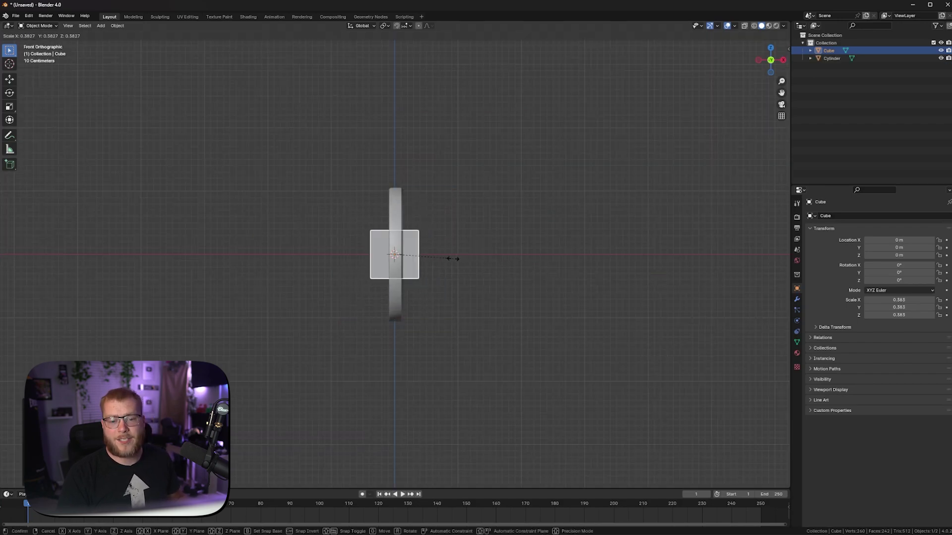
pyautogui.click(427, 253)
pyautogui.press('g')
pyautogui.press('x')
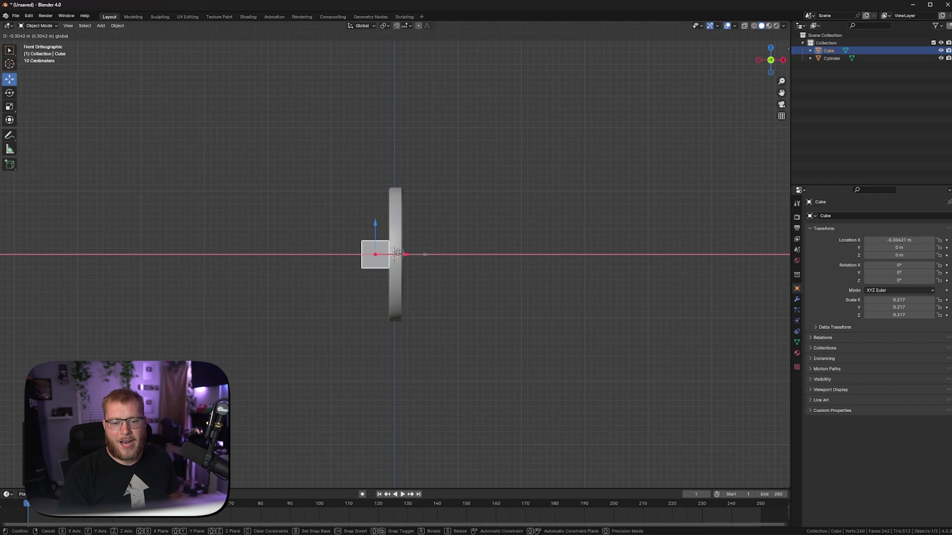
pyautogui.click(400, 253)
# Pull the cube's bottom face down below the wheel and widen it along Y to form a tapered stand.
pyautogui.press('Tab')
pyautogui.moveTo(399, 252); pyautogui.dragTo(380, 253, button='middle')
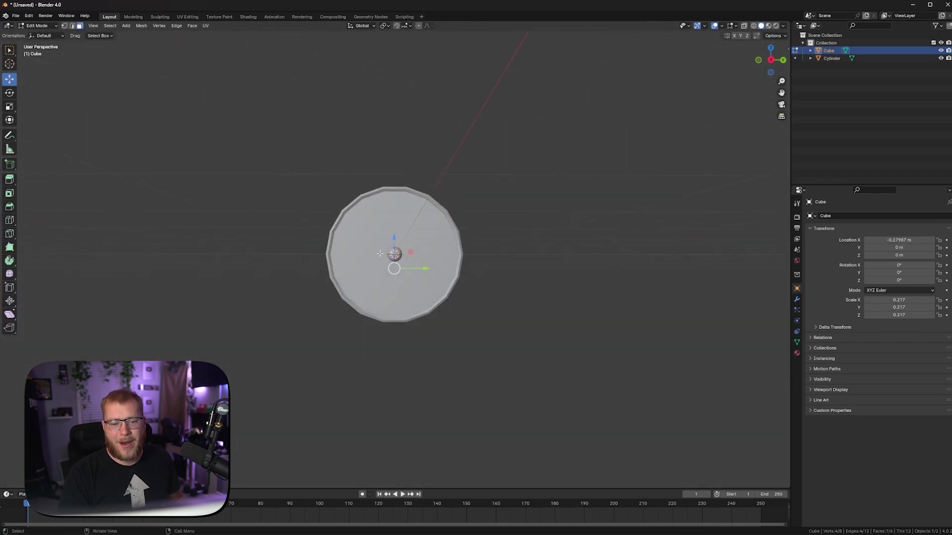
pyautogui.moveTo(392, 240); pyautogui.dragTo(394, 303)
pyautogui.moveTo(424, 319); pyautogui.dragTo(464, 353, button='middle')
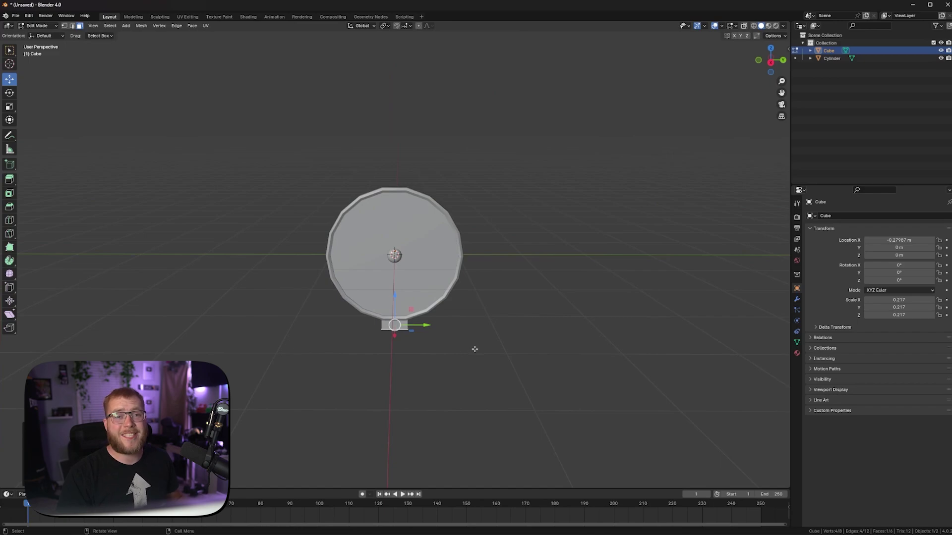
pyautogui.press('s')
pyautogui.press('y')
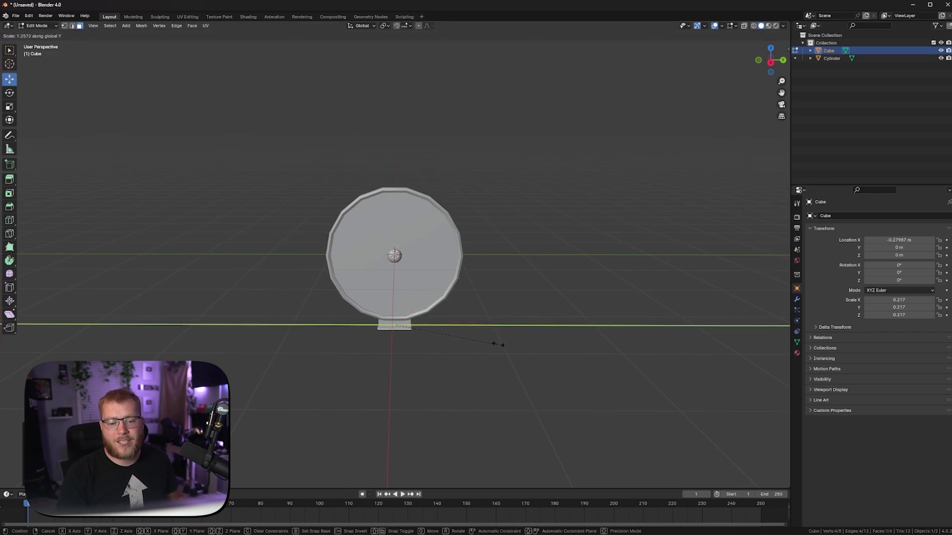
pyautogui.click(588, 323)
pyautogui.moveTo(413, 324); pyautogui.dragTo(512, 315, button='middle')
pyautogui.moveTo(381, 305); pyautogui.dragTo(381, 322)
pyautogui.click(382, 321)
pyautogui.moveTo(381, 322); pyautogui.dragTo(501, 322, button='middle')
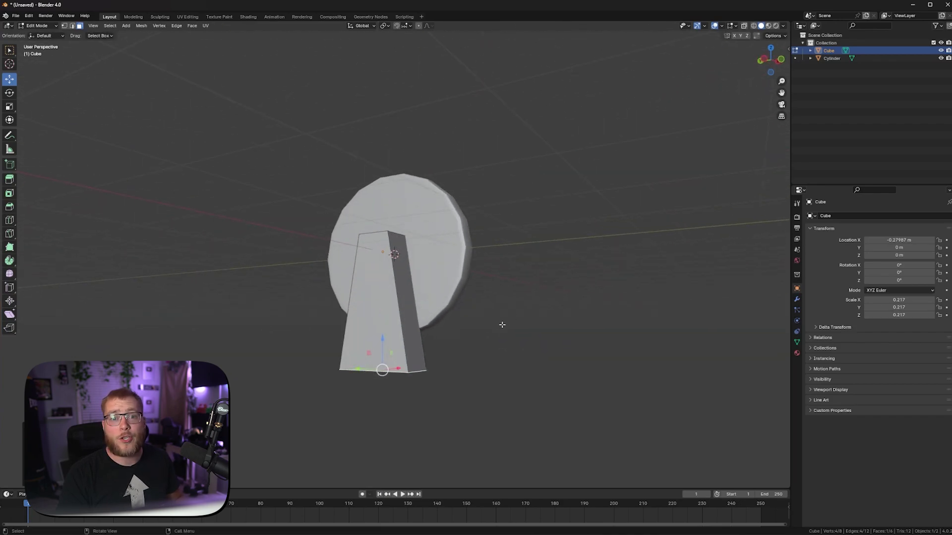
# Cut a horizontal edge loop near the bottom of the stand and extrude the lower ring of faces outward along normals as a base.
pyautogui.scroll(2, 503, 325)
pyautogui.hotkey('ctrl', 'r')
pyautogui.click(415, 342)
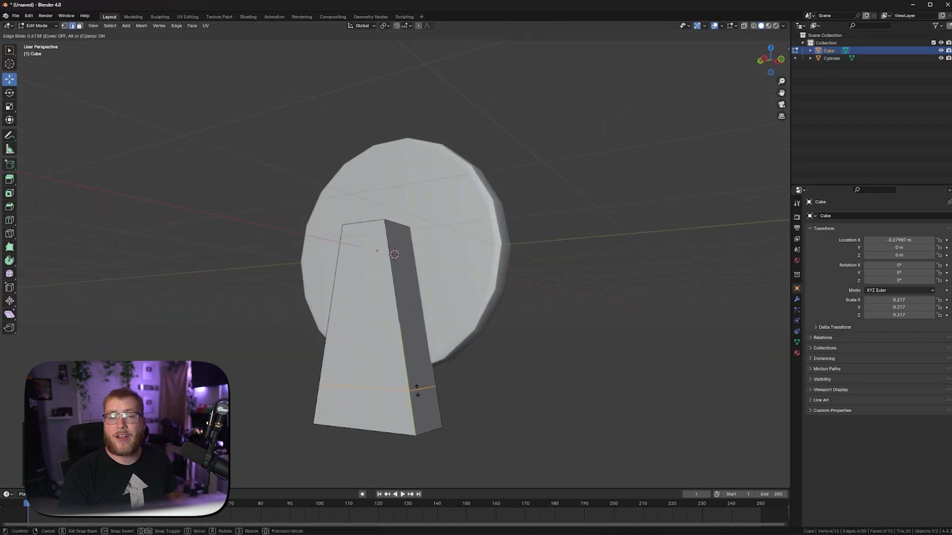
pyautogui.click(417, 393)
pyautogui.click(79, 25)
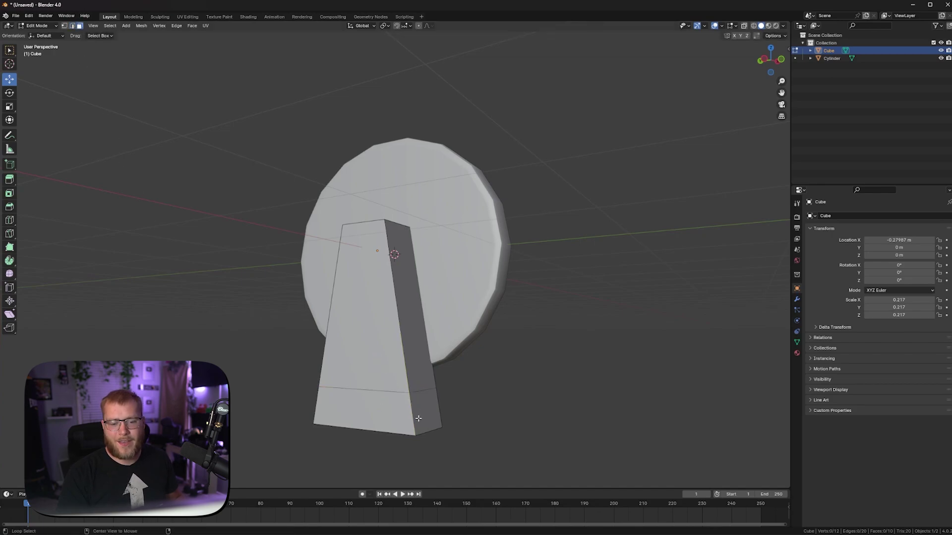
pyautogui.keyDown('alt'); pyautogui.click(415, 416); pyautogui.keyUp('alt')
pyautogui.hotkey('alt', 'w')
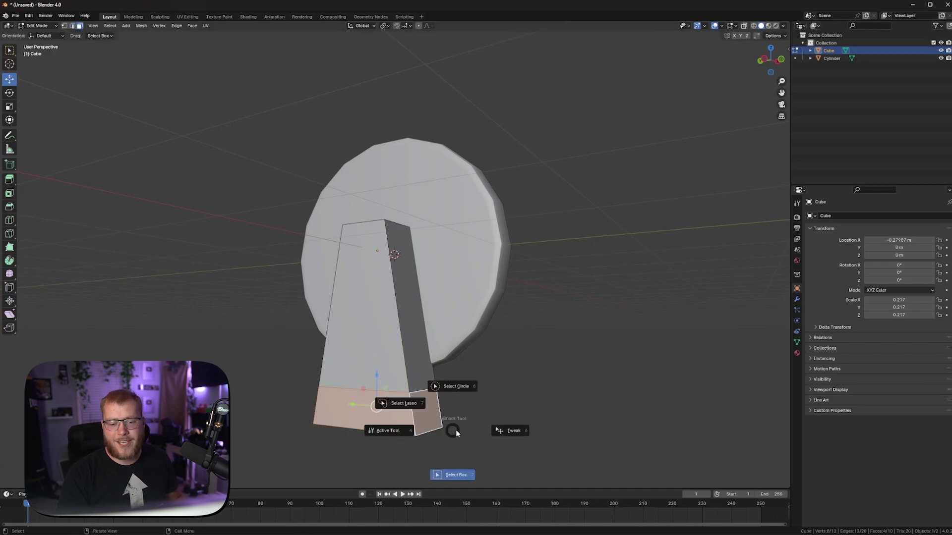
pyautogui.press('Escape')
pyautogui.hotkey('alt', 'e')
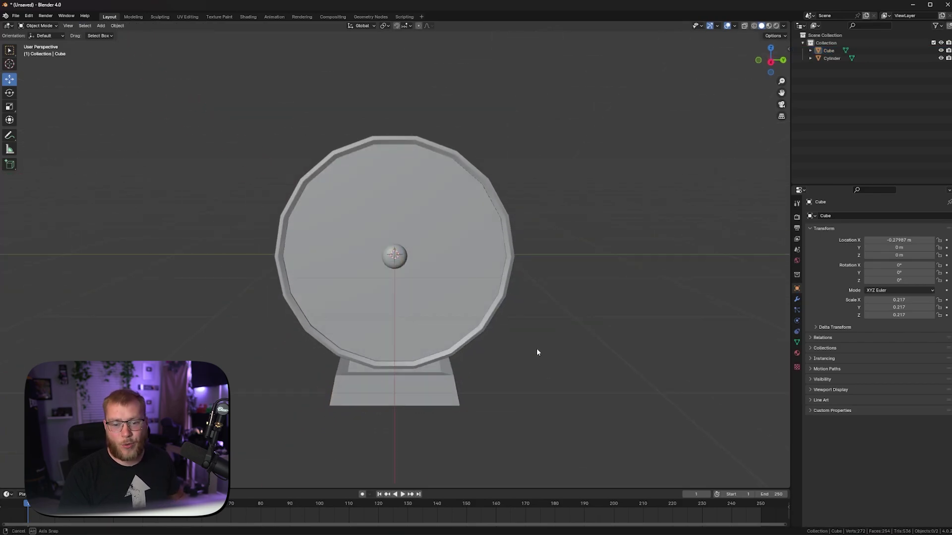
# Bevel the base's upper edge loop and its corner edges to round the block.
pyautogui.click(490, 390)
pyautogui.scroll(1, 482, 381)
pyautogui.press('Tab')
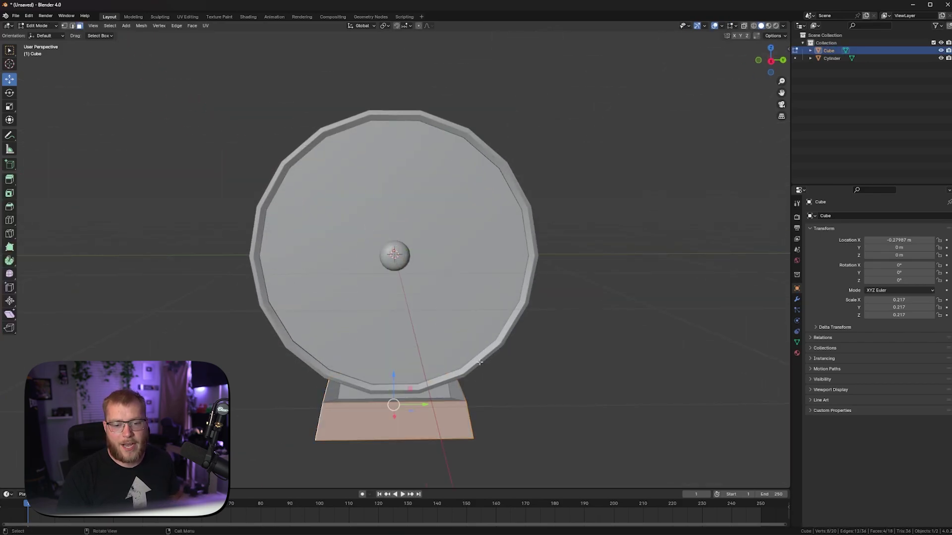
pyautogui.scroll(1, 480, 362)
pyautogui.scroll(-1, 476, 366)
pyautogui.keyDown('shift'); pyautogui.moveTo(442, 413); pyautogui.dragTo(419, 332, button='middle'); pyautogui.keyUp('shift')
pyautogui.scroll(1, 418, 332)
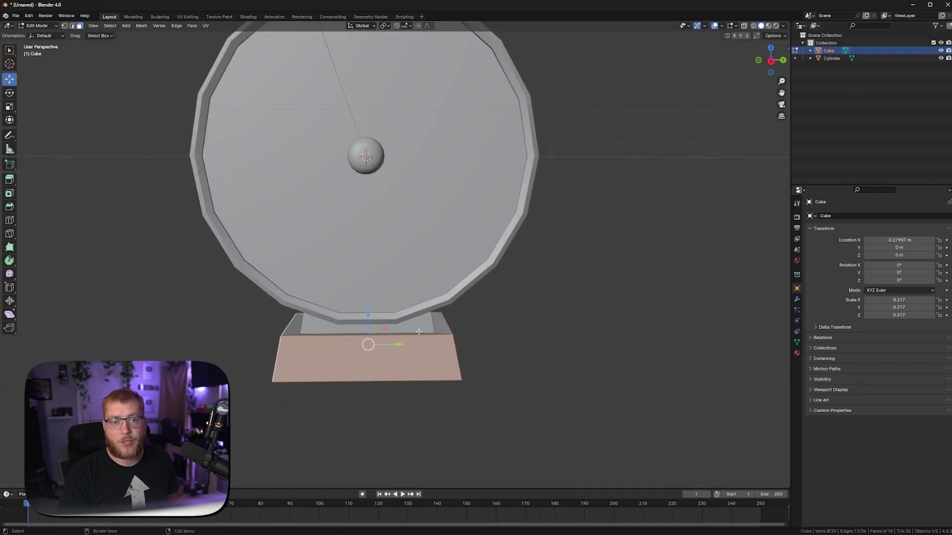
pyautogui.click(72, 26)
pyautogui.keyDown('alt'); pyautogui.click(304, 337); pyautogui.keyUp('alt')
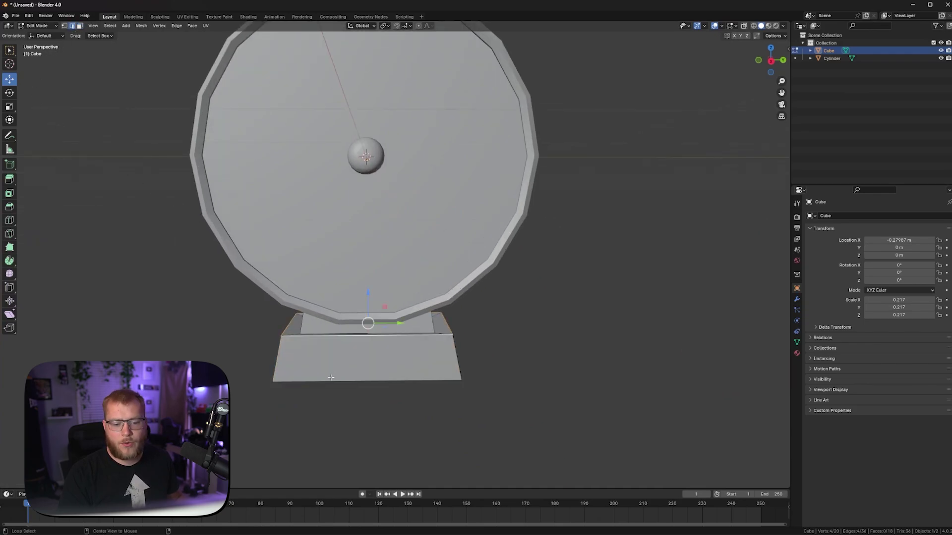
pyautogui.keyDown('shift'); pyautogui.click(455, 346); pyautogui.keyUp('shift')
pyautogui.press('Tab')
# Apply Shade Auto Smooth to the stand in Object Mode.
pyautogui.moveTo(281, 349); pyautogui.dragTo(532, 338, button='middle')
pyautogui.rightClick(449, 379)
pyautogui.click(449, 380)
pyautogui.scroll(2, 530, 344)
pyautogui.click(527, 352)
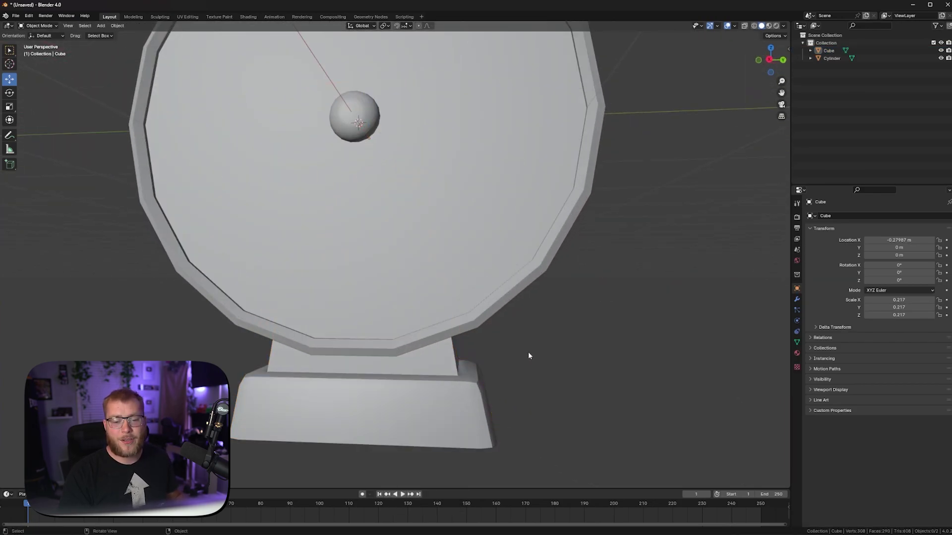
# Scale the wheel down uniformly to about 0.7 so more of the stand shows beneath it.
pyautogui.scroll(-4, 526, 353)
pyautogui.moveTo(484, 283); pyautogui.dragTo(448, 304, button='middle')
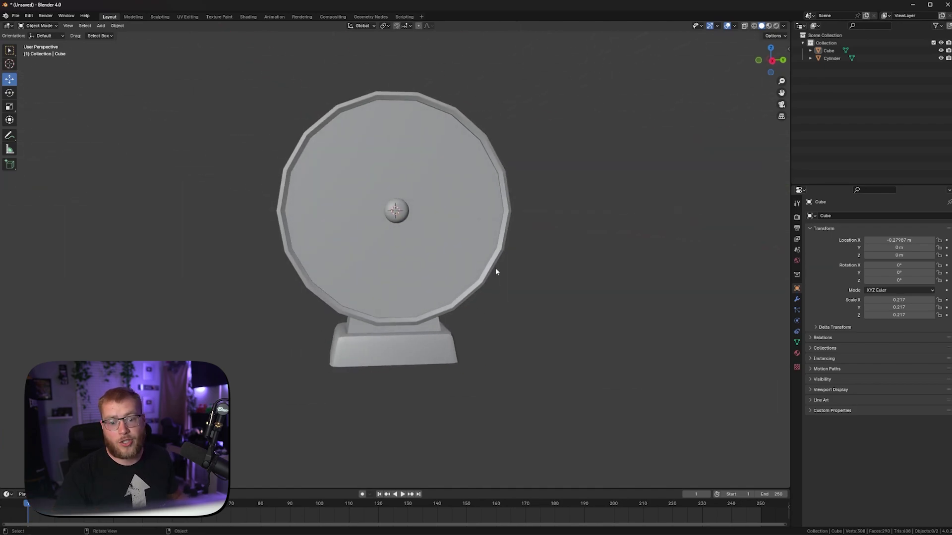
pyautogui.click(456, 233)
pyautogui.press('s')
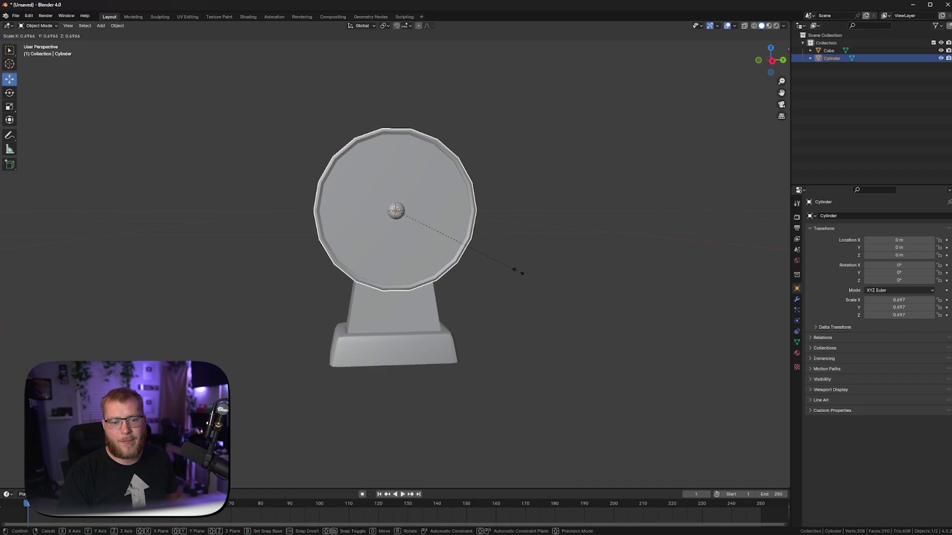
pyautogui.click(450, 271)
# Move the stand's top rear edge toward the wheel, and add a horizontal loop across the column shifted slightly backward along X.
pyautogui.press('Tab')
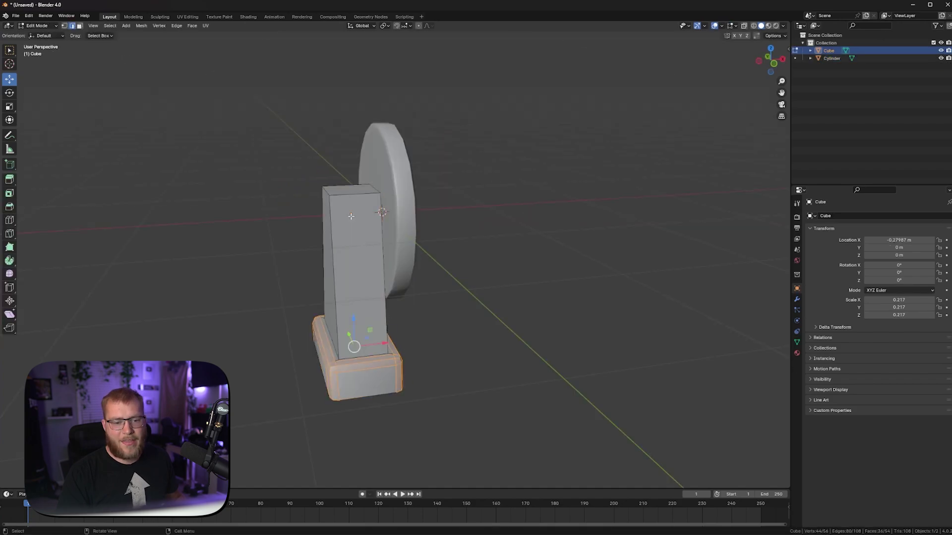
pyautogui.click(325, 191)
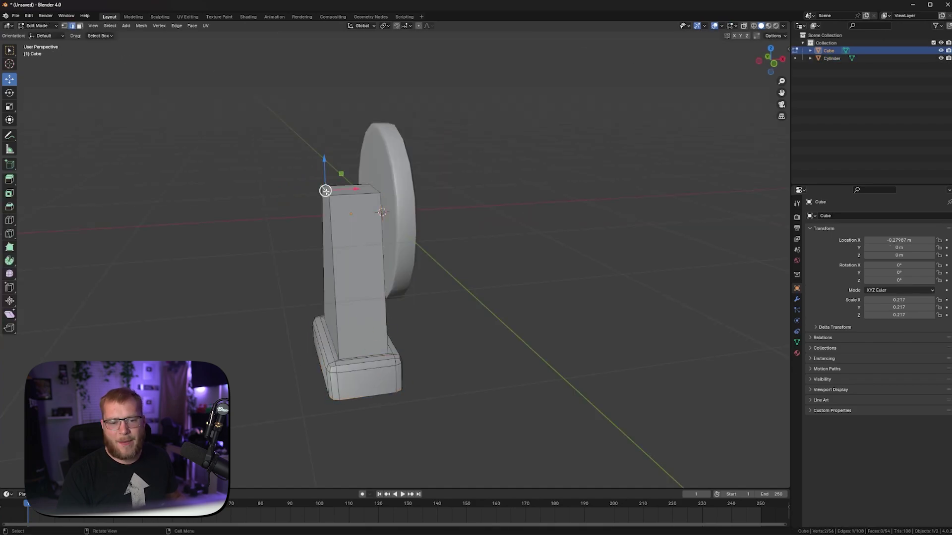
pyautogui.moveTo(338, 186); pyautogui.dragTo(403, 295, button='middle')
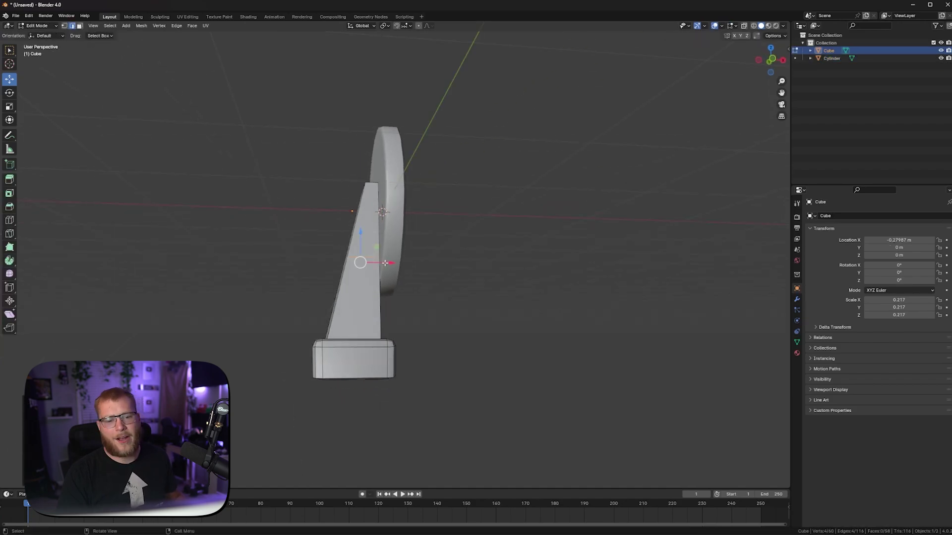
pyautogui.moveTo(385, 264); pyautogui.dragTo(377, 263)
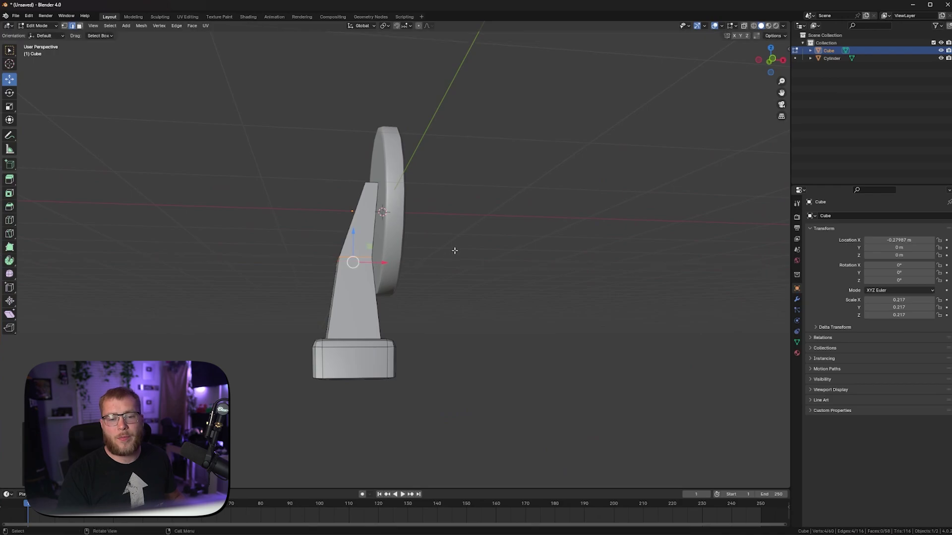
pyautogui.moveTo(455, 245); pyautogui.dragTo(339, 360, button='middle')
pyautogui.press('Tab')
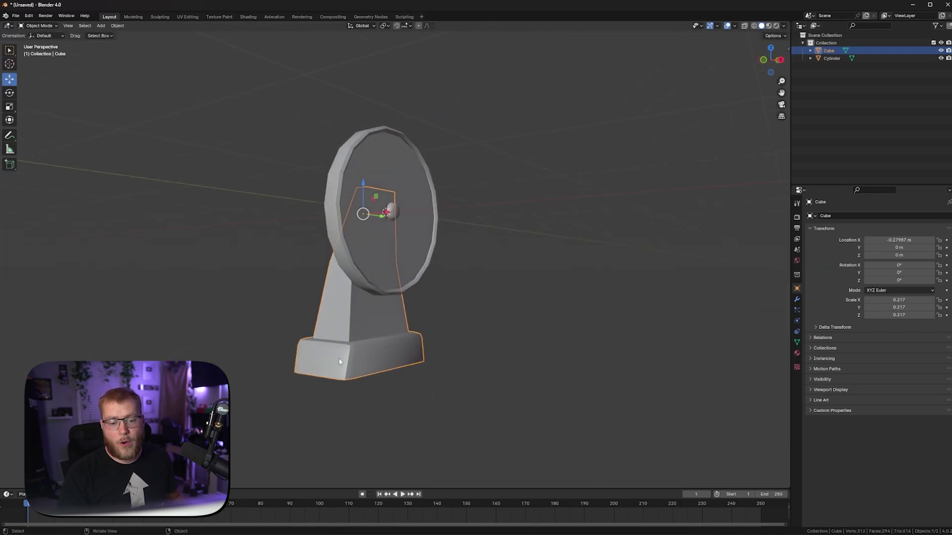
# Add a centered horizontal edge loop around the base and bevel it into a single-segment band of faces.
pyautogui.press('Tab')
pyautogui.hotkey('ctrl', 'r')
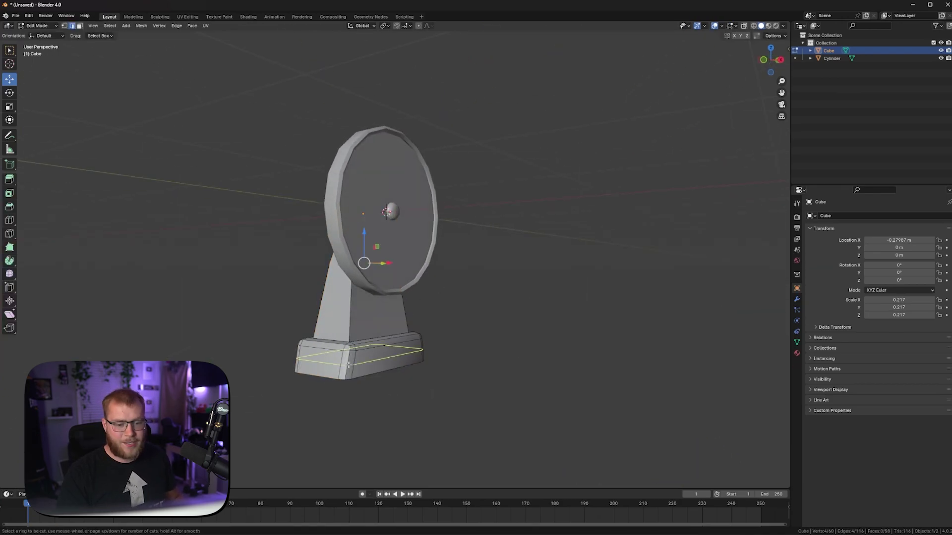
pyautogui.click(348, 365)
pyautogui.rightClick(348, 365)
pyautogui.hotkey('ctrl', 'b')
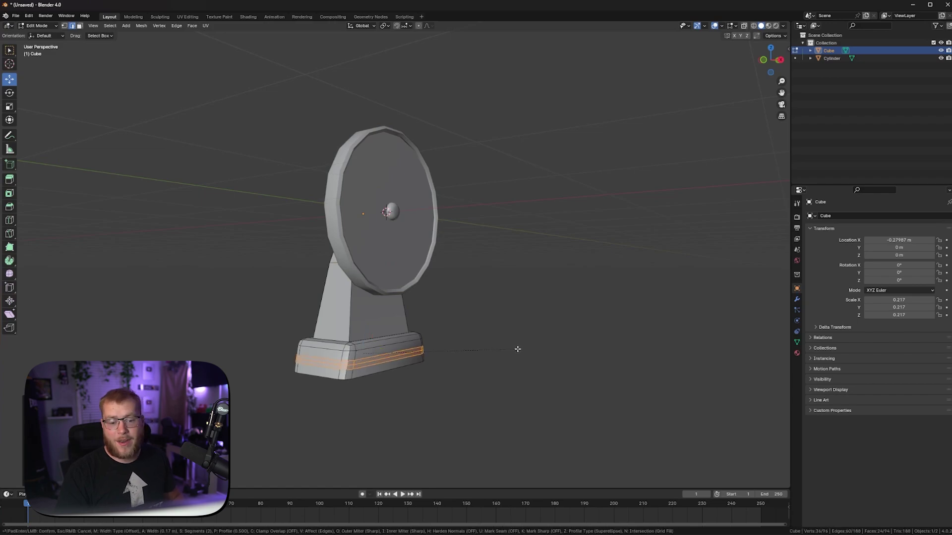
pyautogui.click(518, 349)
# Extrude the band of faces around the base slightly outward along normals as trim.
pyautogui.hotkey('alt', 'e')
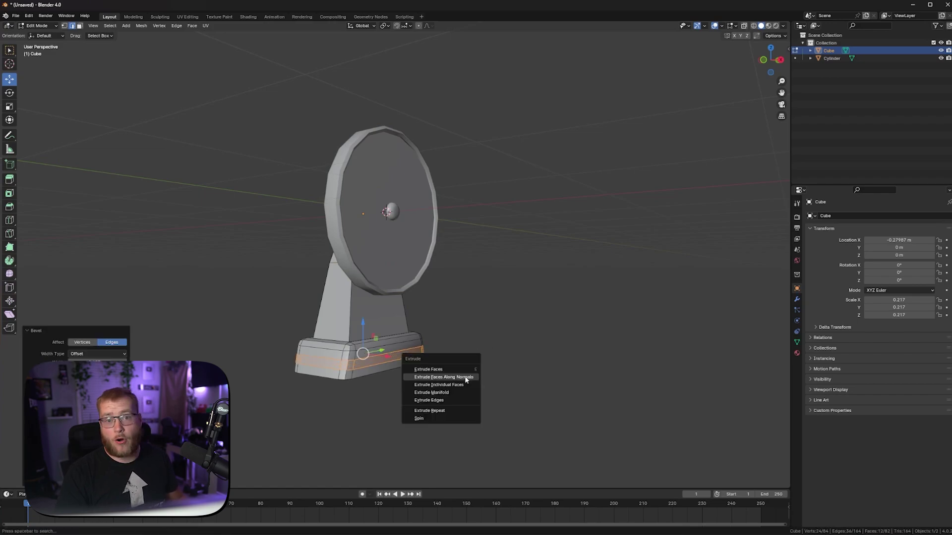
pyautogui.click(466, 378)
pyautogui.click(468, 366)
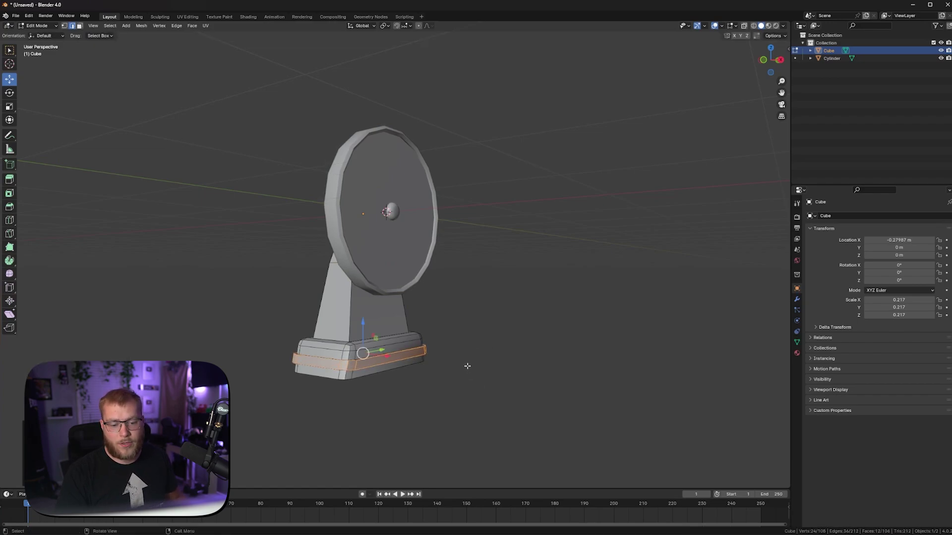
# Add a centered edge loop around the base trim and scale it outward slightly to form a ridge.
pyautogui.moveTo(435, 365); pyautogui.dragTo(459, 354, button='middle')
pyautogui.scroll(2, 466, 365)
pyautogui.scroll(2, 423, 377)
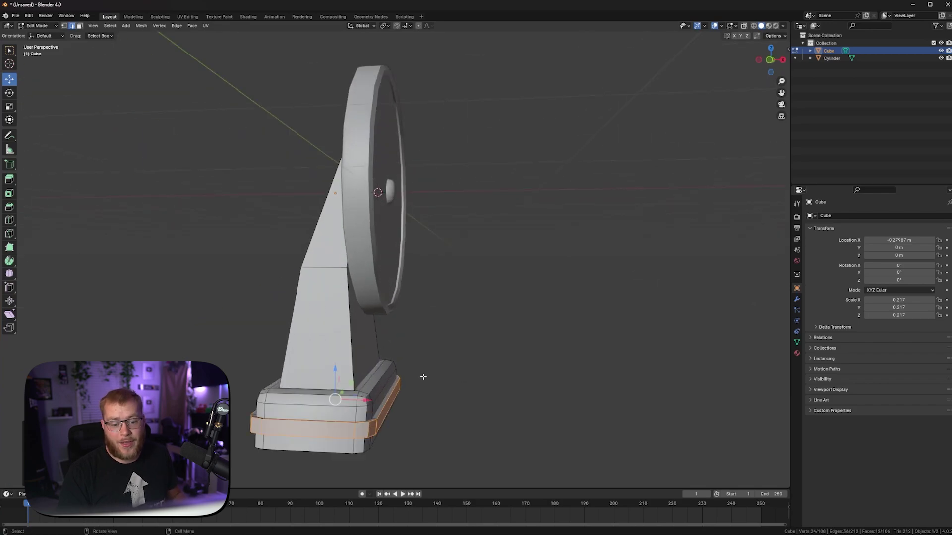
pyautogui.keyDown('shift'); pyautogui.moveTo(371, 418); pyautogui.dragTo(372, 373, button='middle'); pyautogui.keyUp('shift')
pyautogui.hotkey('ctrl', 'r')
pyautogui.click(371, 374)
pyautogui.rightClick(371, 374)
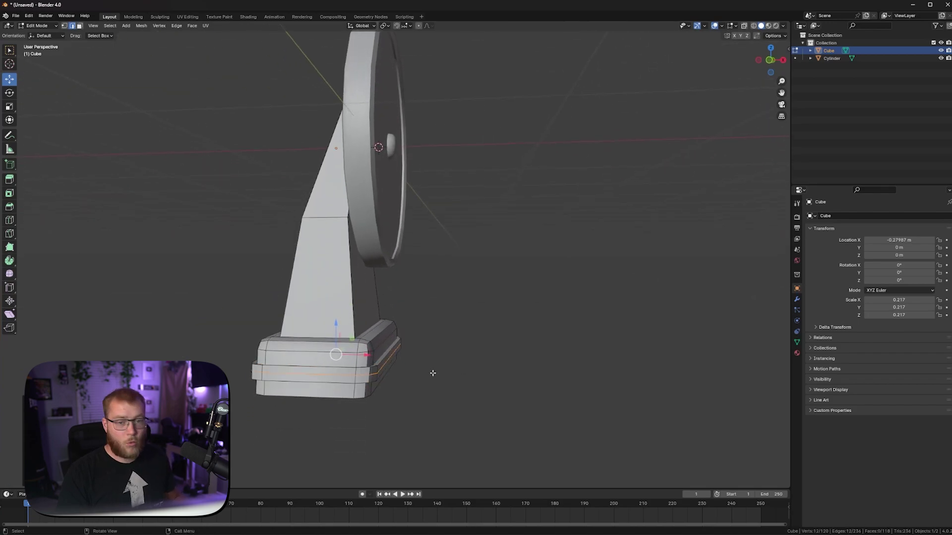
pyautogui.press('s')
pyautogui.click(432, 372)
pyautogui.press('Tab')
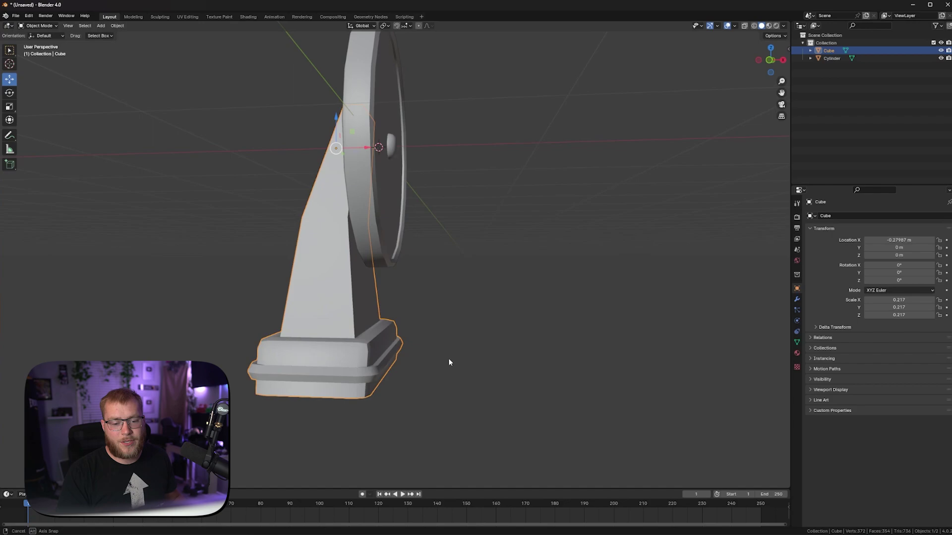
# Add a centered vertical edge loop around the stand's front and back and bevel it into a narrow single-segment band of faces.
pyautogui.moveTo(448, 358); pyautogui.dragTo(371, 364, button='middle')
pyautogui.moveTo(447, 315); pyautogui.dragTo(436, 304, button='middle')
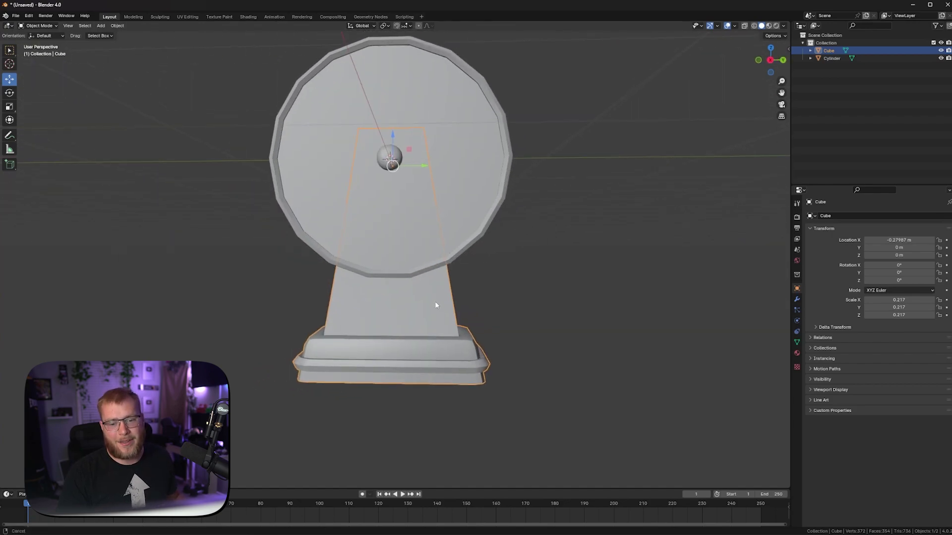
pyautogui.press('Tab')
pyautogui.hotkey('ctrl', 'r')
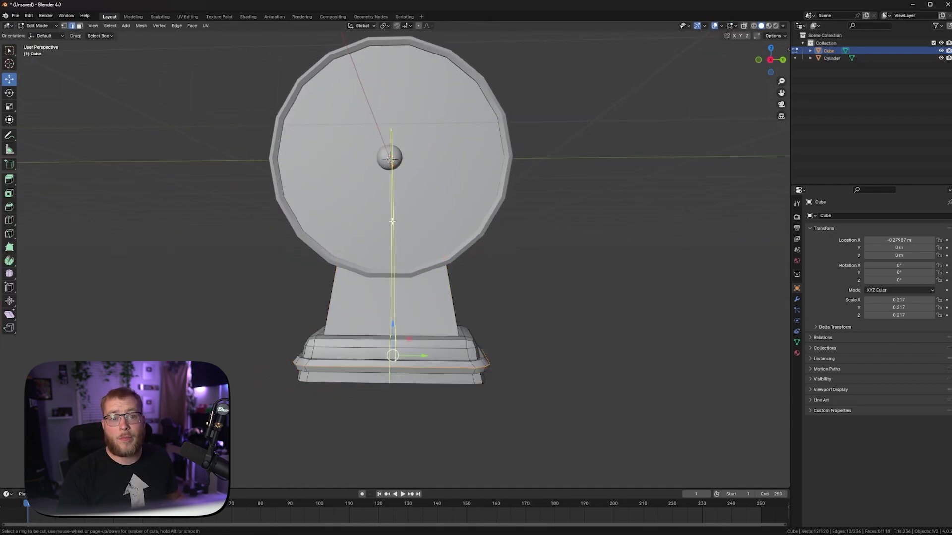
pyautogui.click(392, 221)
pyautogui.rightClick(389, 219)
pyautogui.hotkey('ctrl', 'b')
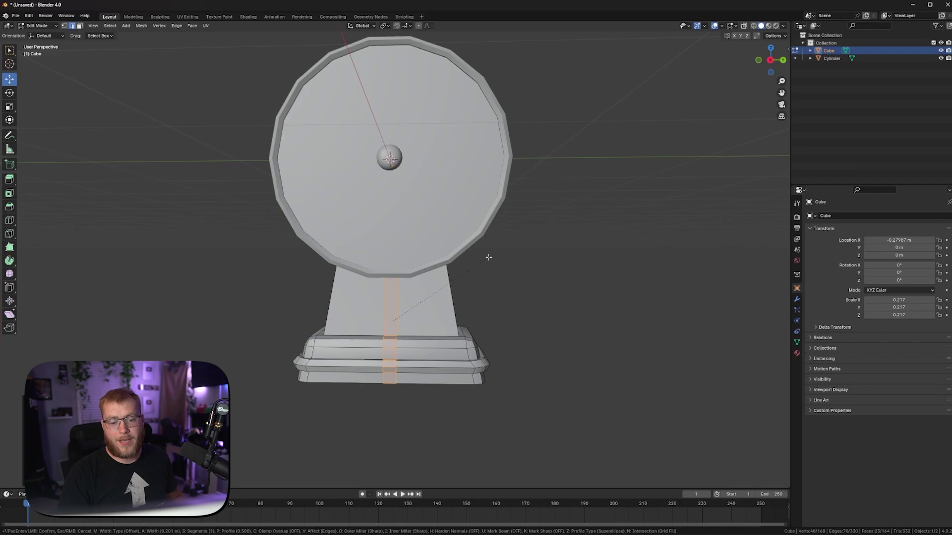
pyautogui.click(489, 257)
# Select the band's faces on the column's front, top and rear and extrude them slightly outward along normals as a raised strip.
pyautogui.click(79, 25)
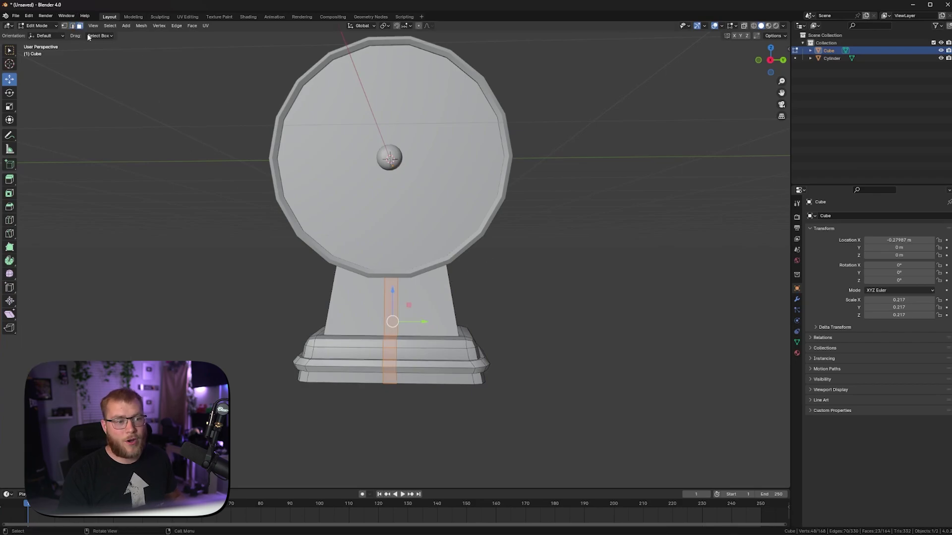
pyautogui.click(393, 306)
pyautogui.moveTo(441, 275); pyautogui.dragTo(334, 299, button='middle')
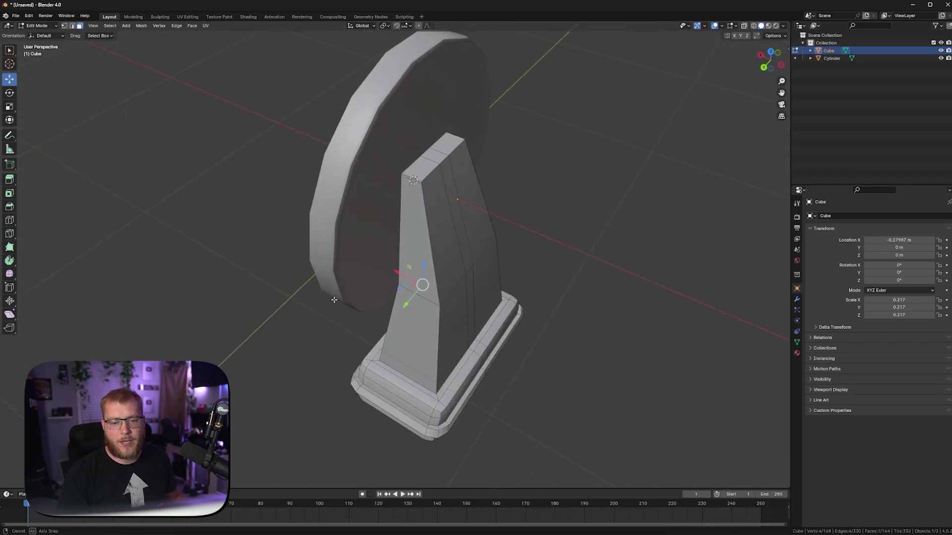
pyautogui.keyDown('shift'); pyautogui.click(436, 158); pyautogui.keyUp('shift')
pyautogui.keyDown('shift'); pyautogui.click(452, 176); pyautogui.keyUp('shift')
pyautogui.keyDown('shift'); pyautogui.click(468, 297); pyautogui.keyUp('shift')
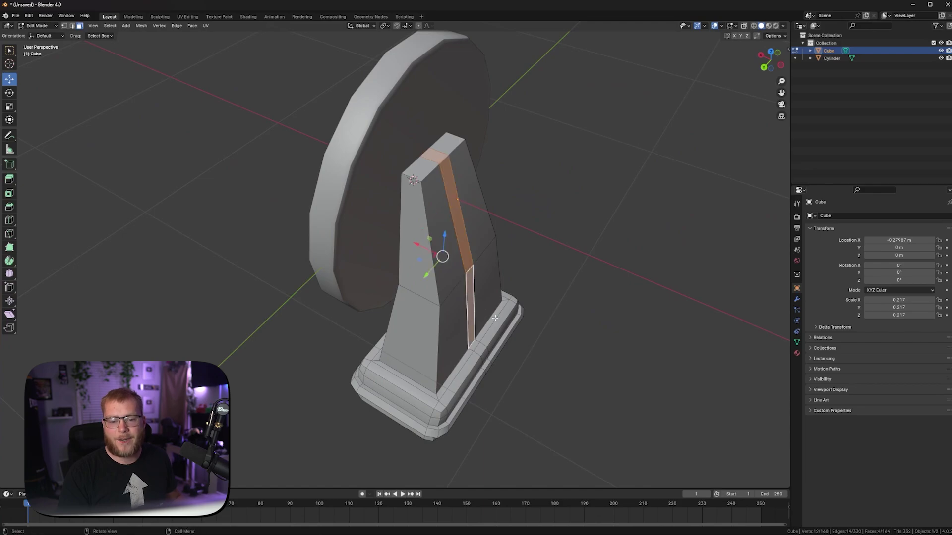
pyautogui.hotkey('alt', 'e')
pyautogui.click(510, 358)
pyautogui.click(512, 349)
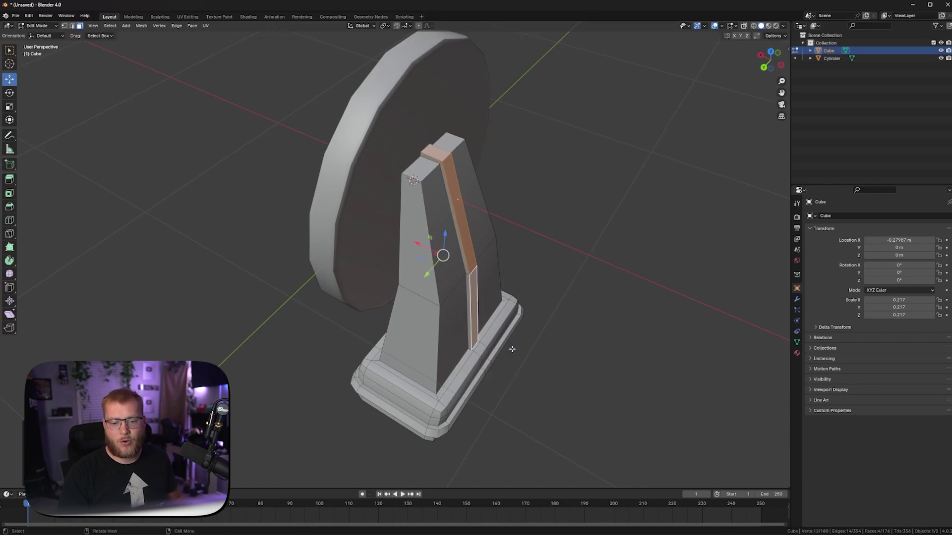
# Add a centered edge loop along the raised strip, select its middle edges on the column, and return to Object Mode.
pyautogui.hotkey('ctrl', 'r')
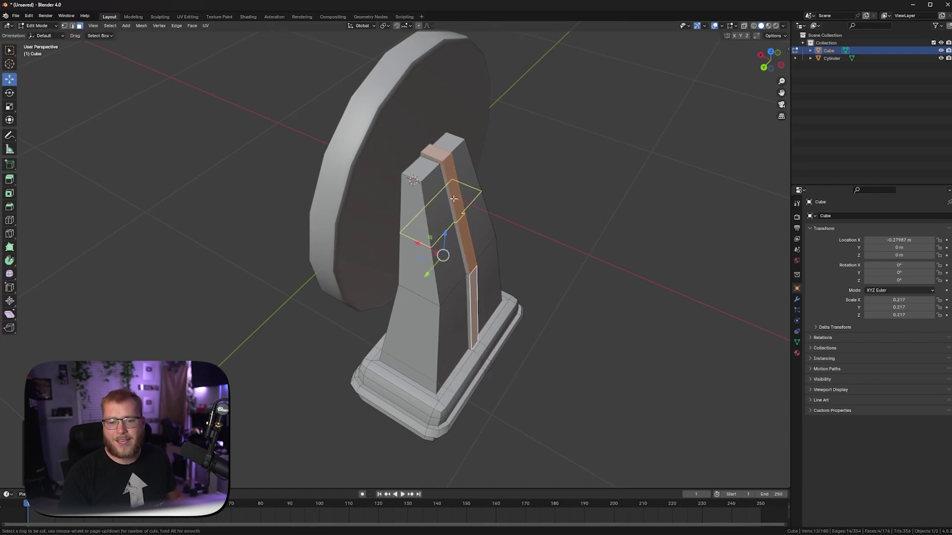
pyautogui.click(446, 160)
pyautogui.rightClick(447, 161)
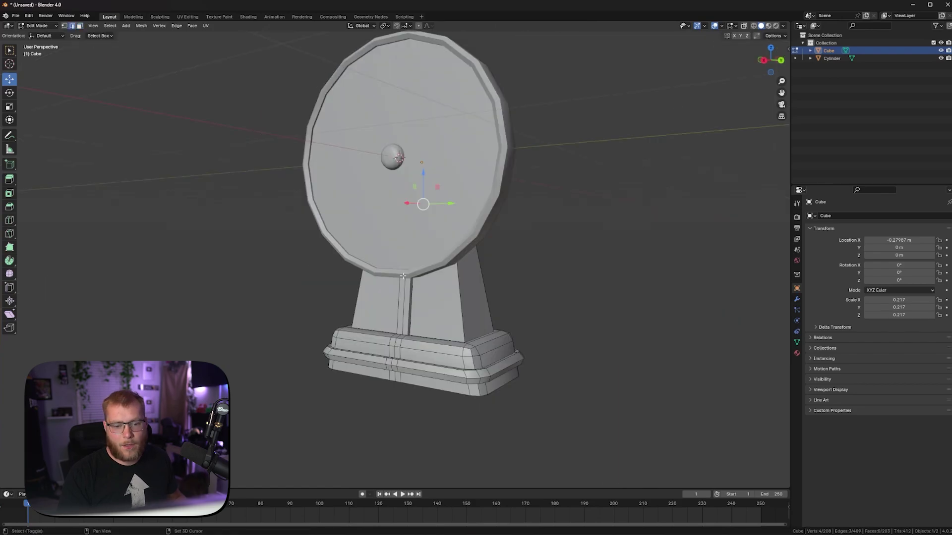
pyautogui.keyDown('shift'); pyautogui.click(405, 290); pyautogui.keyUp('shift')
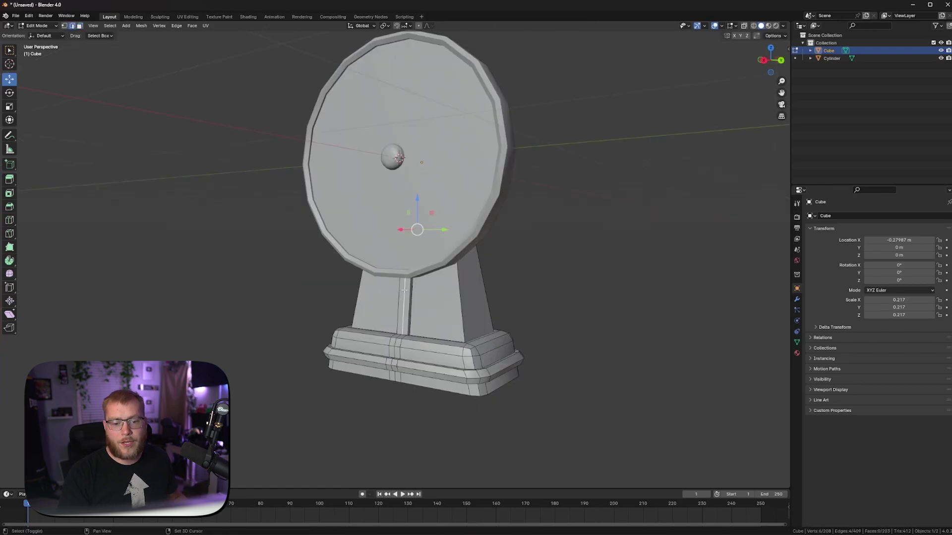
pyautogui.moveTo(403, 290); pyautogui.dragTo(450, 284, button='middle')
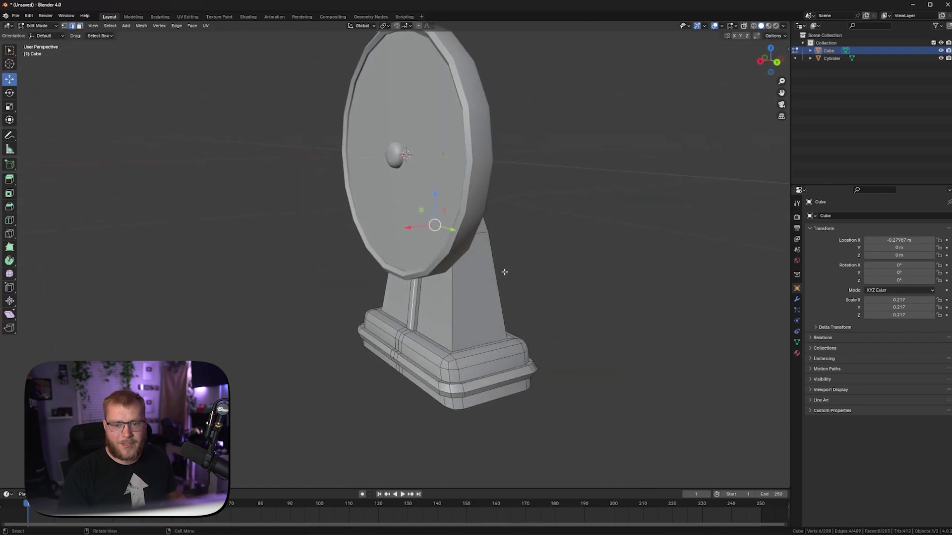
pyautogui.moveTo(504, 271); pyautogui.dragTo(581, 213, button='middle')
pyautogui.press('Tab')
pyautogui.click(581, 215)
pyautogui.scroll(-2, 508, 234)
pyautogui.moveTo(510, 234); pyautogui.dragTo(446, 201, button='middle')
pyautogui.click(446, 201)
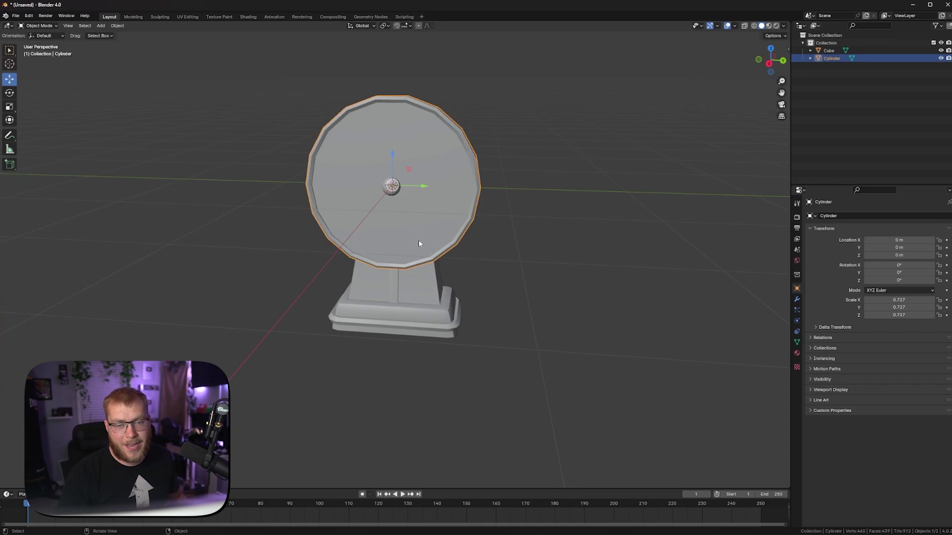
pyautogui.moveTo(418, 244); pyautogui.dragTo(437, 277, button='middle')
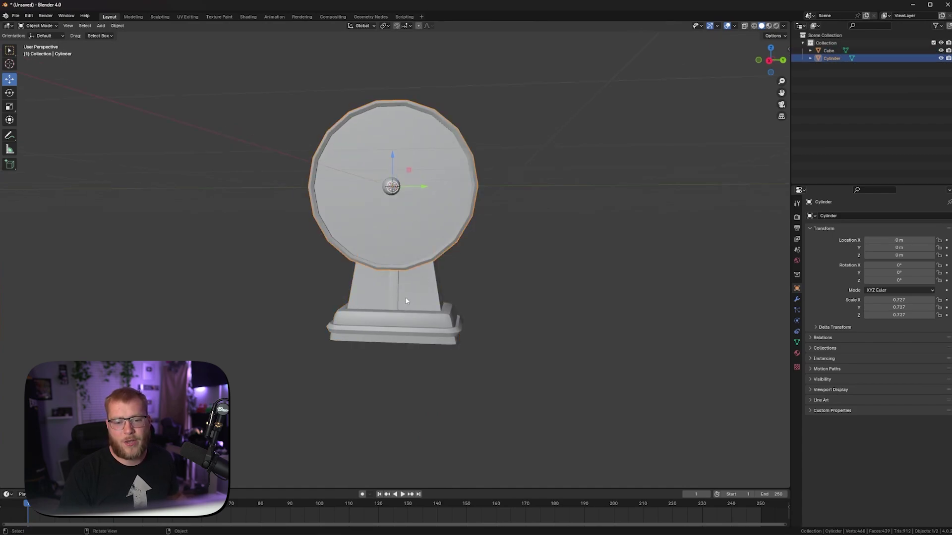
# Select the stand, switch to the UV Editing workspace and open the palette image pallet.png in the UV editor.
pyautogui.click(405, 271)
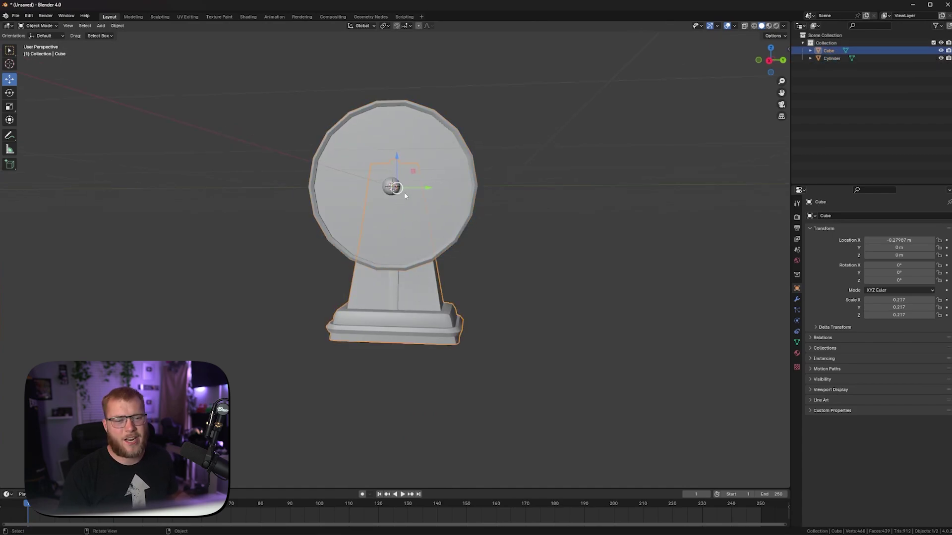
pyautogui.click(187, 17)
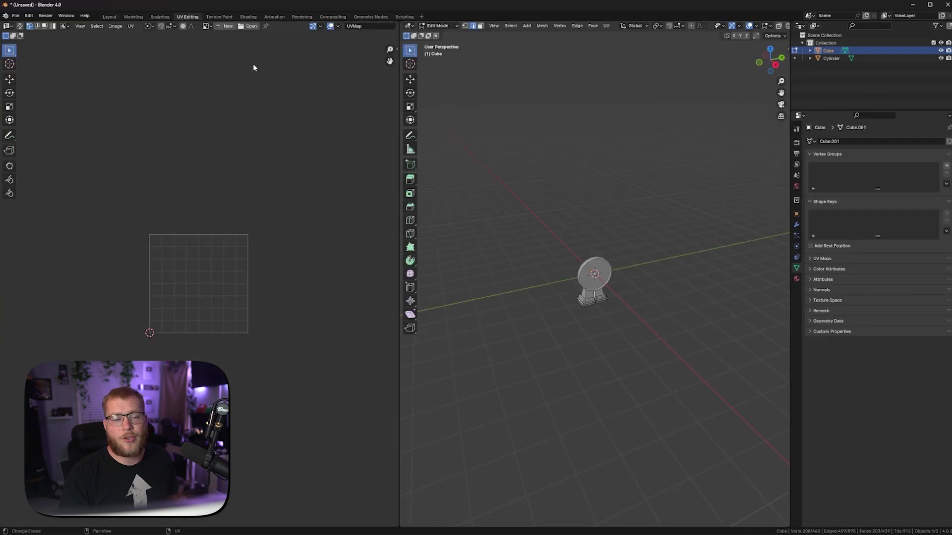
pyautogui.click(251, 26)
pyautogui.doubleClick(389, 249)
pyautogui.doubleClick(387, 336)
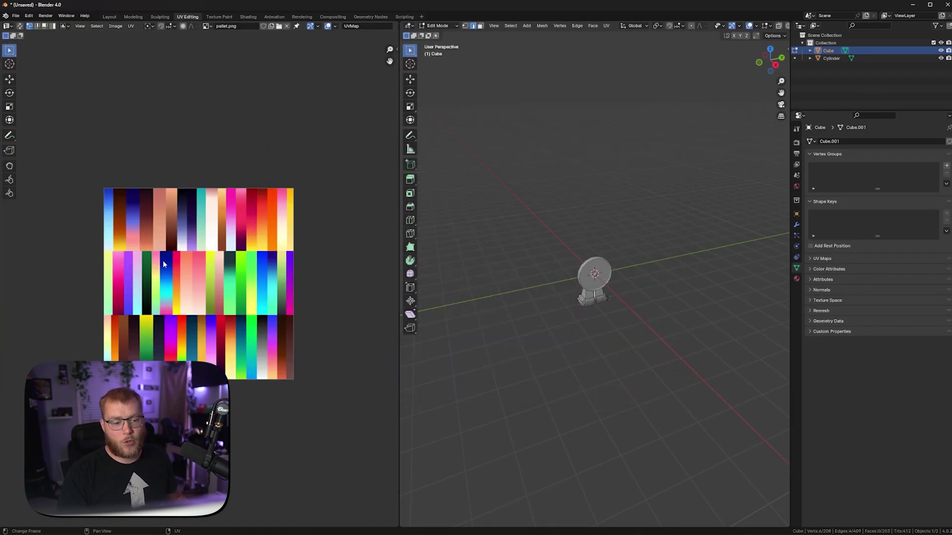
pyautogui.scroll(3, 163, 264)
pyautogui.scroll(-3, 167, 273)
pyautogui.moveTo(275, 255); pyautogui.dragTo(211, 247, button='middle')
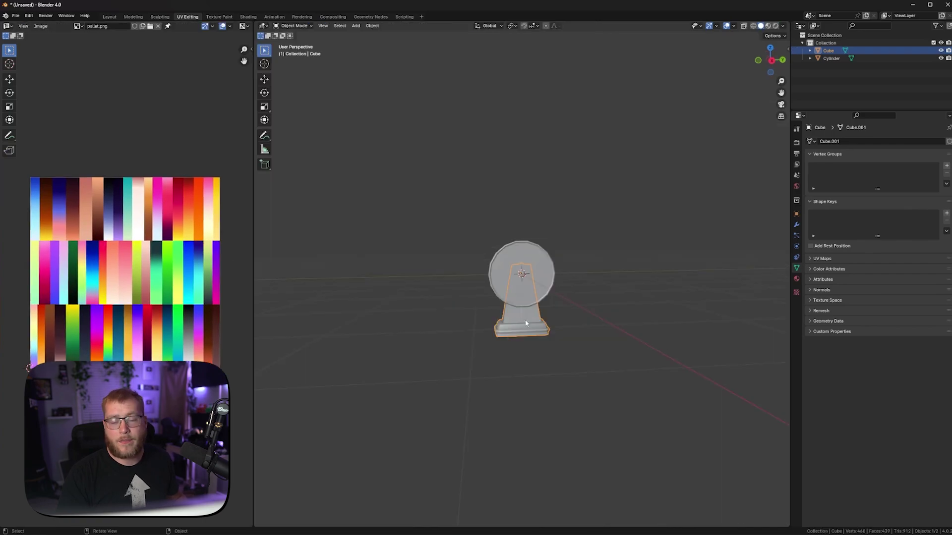
# Create a new material for the stand and use pallet.png as the image texture for its base color.
pyautogui.scroll(3, 525, 317)
pyautogui.click(796, 279)
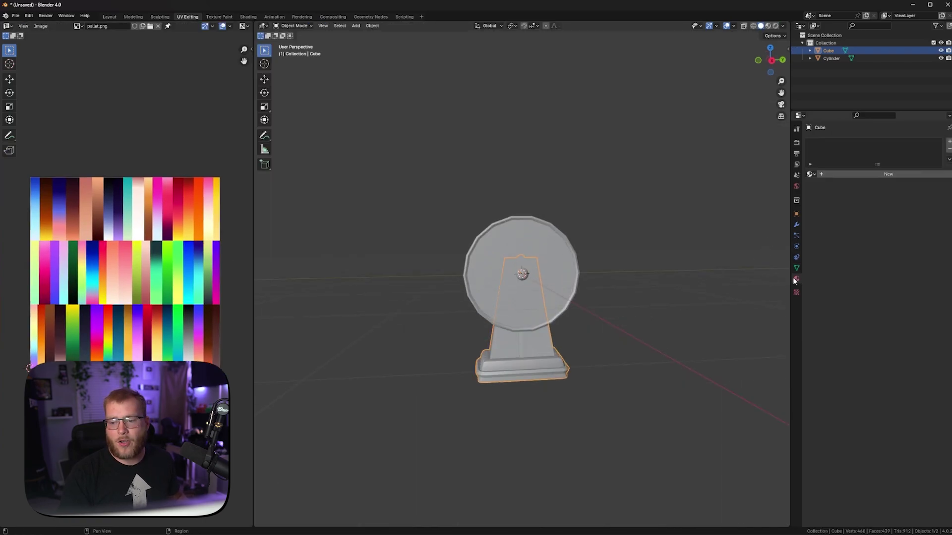
pyautogui.click(834, 174)
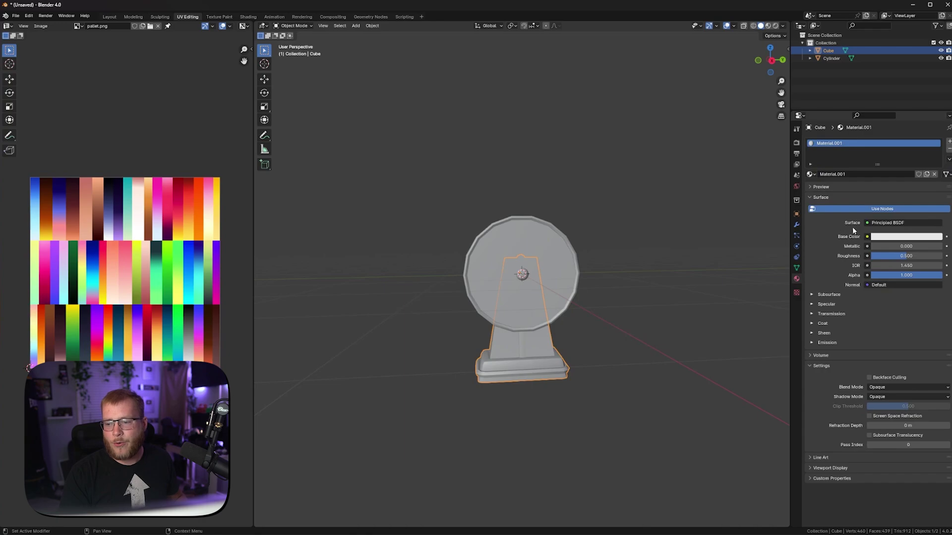
pyautogui.click(866, 236)
pyautogui.click(699, 279)
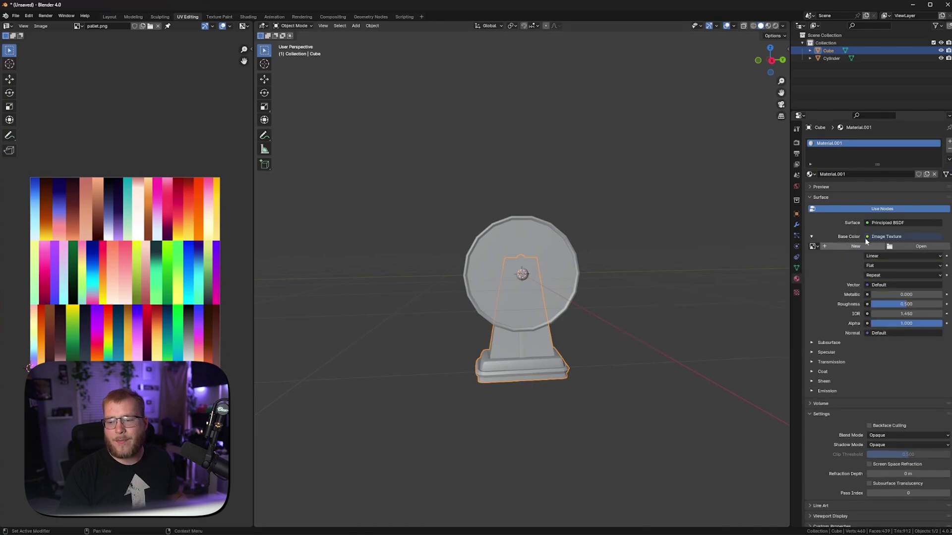
pyautogui.click(813, 246)
pyautogui.click(823, 258)
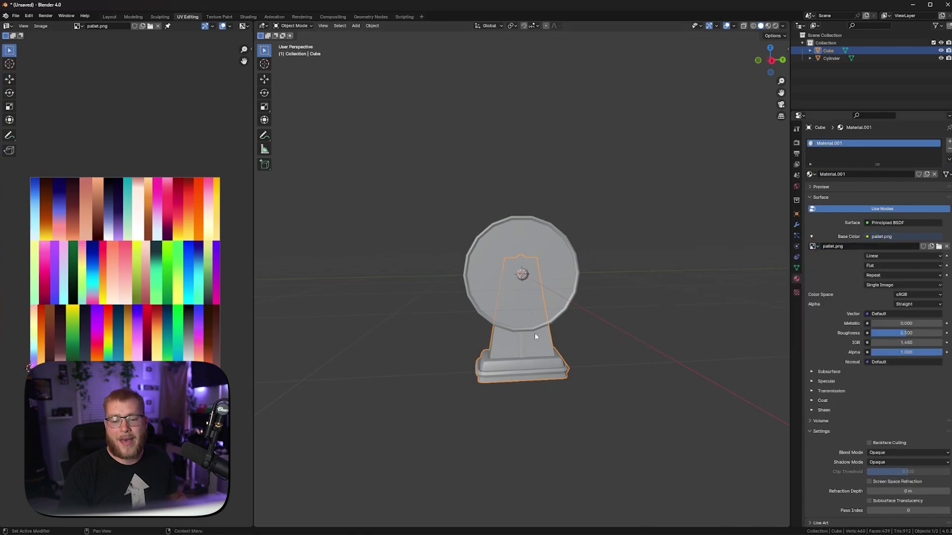
# Set the viewport to Material Preview and assign the stand's Material.001 to the wheel.
pyautogui.press('z')
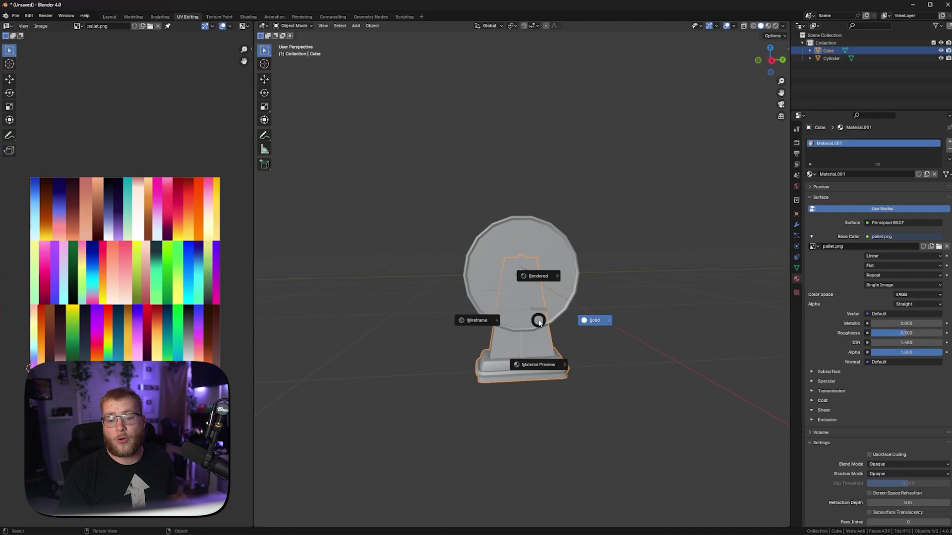
pyautogui.click(540, 366)
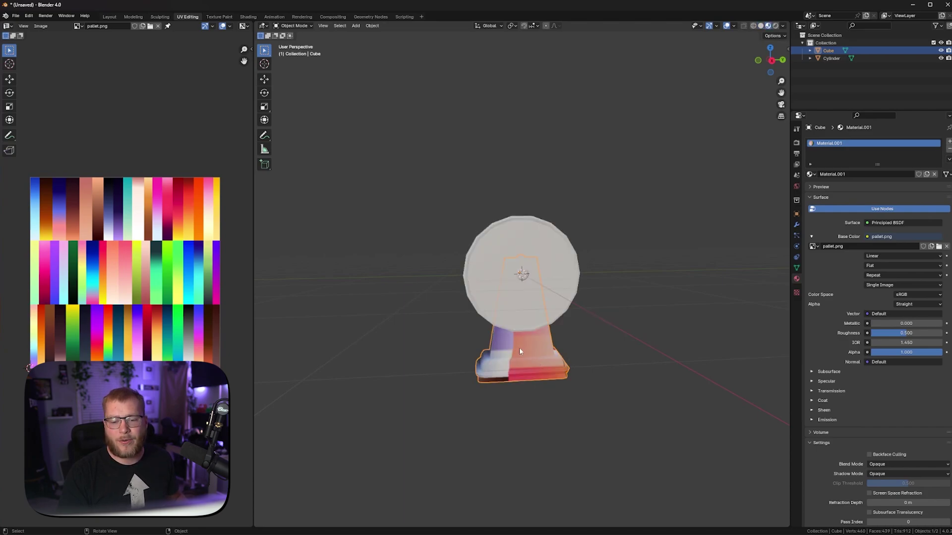
pyautogui.moveTo(519, 352); pyautogui.dragTo(544, 354, button='middle')
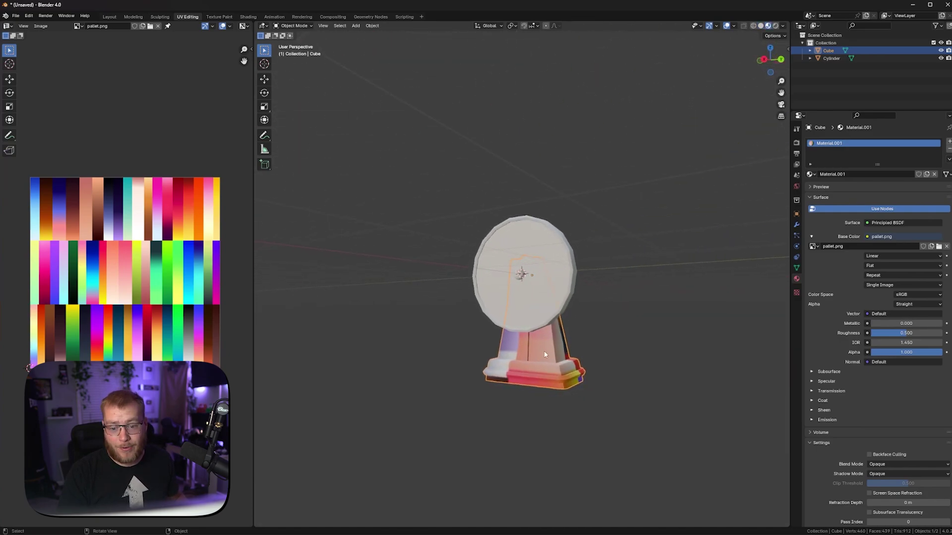
pyautogui.click(543, 304)
pyautogui.click(811, 174)
pyautogui.click(831, 193)
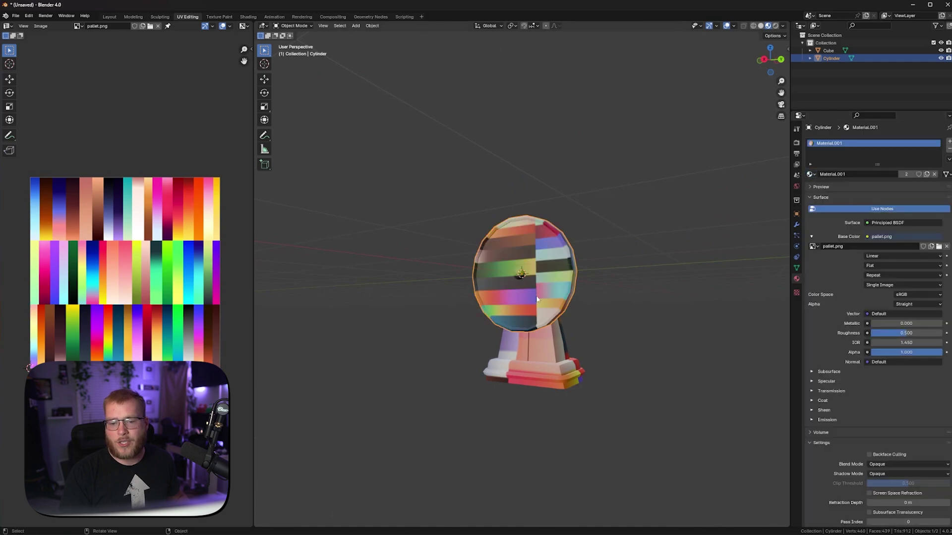
# Select the wheel and stand together and unwrap all their geometry with Project from View in the Right Orthographic view.
pyautogui.moveTo(537, 299); pyautogui.dragTo(576, 296, button='middle')
pyautogui.keyDown('shift'); pyautogui.click(517, 363); pyautogui.keyUp('shift')
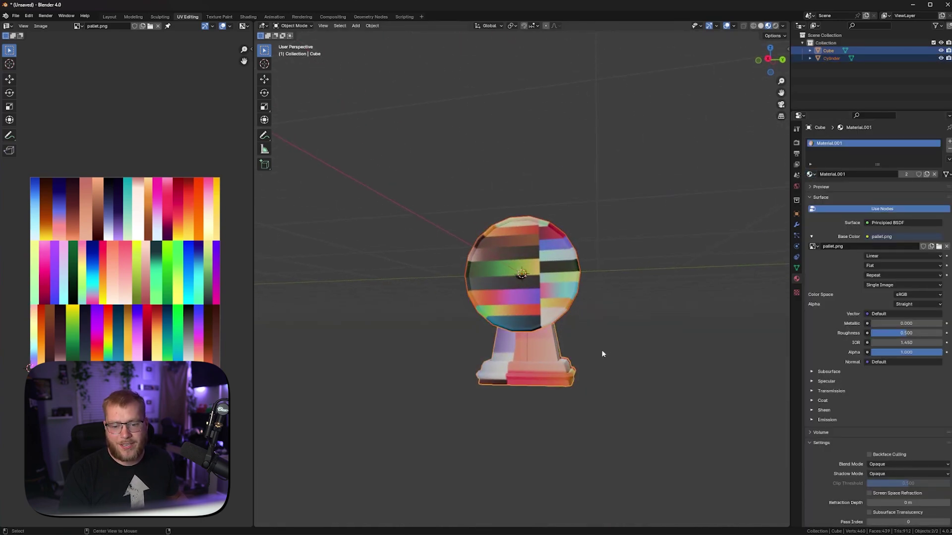
pyautogui.keyDown('alt'); pyautogui.moveTo(601, 350); pyautogui.dragTo(654, 326, button='middle'); pyautogui.keyUp('alt')
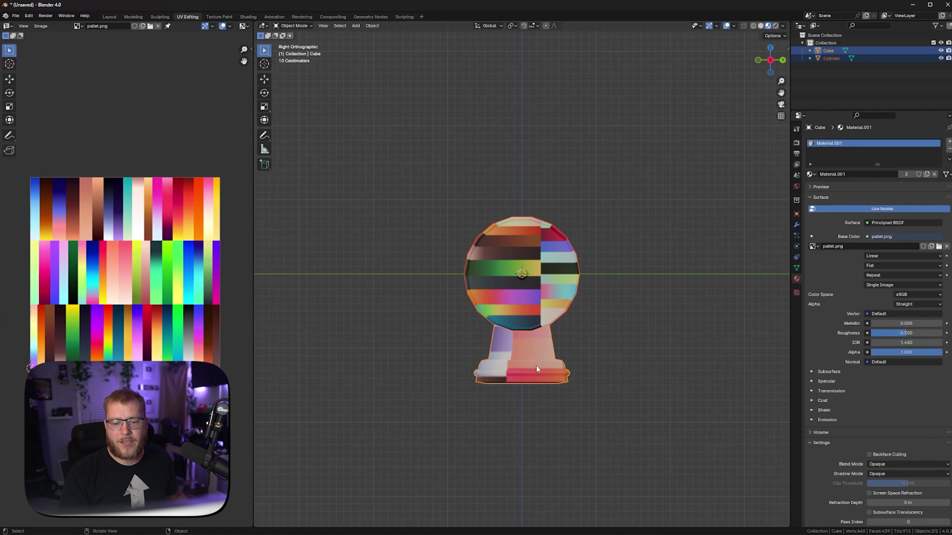
pyautogui.press('Tab')
pyautogui.press('a')
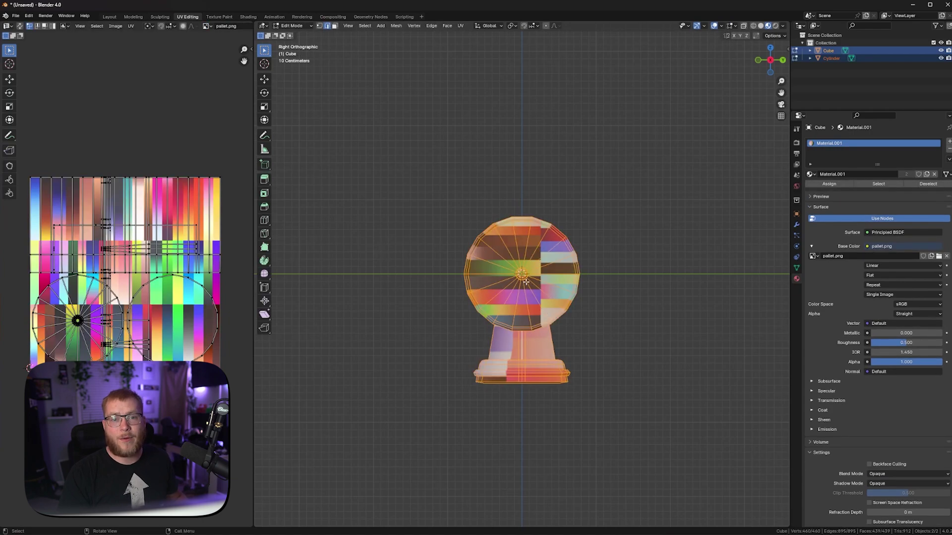
pyautogui.press('u')
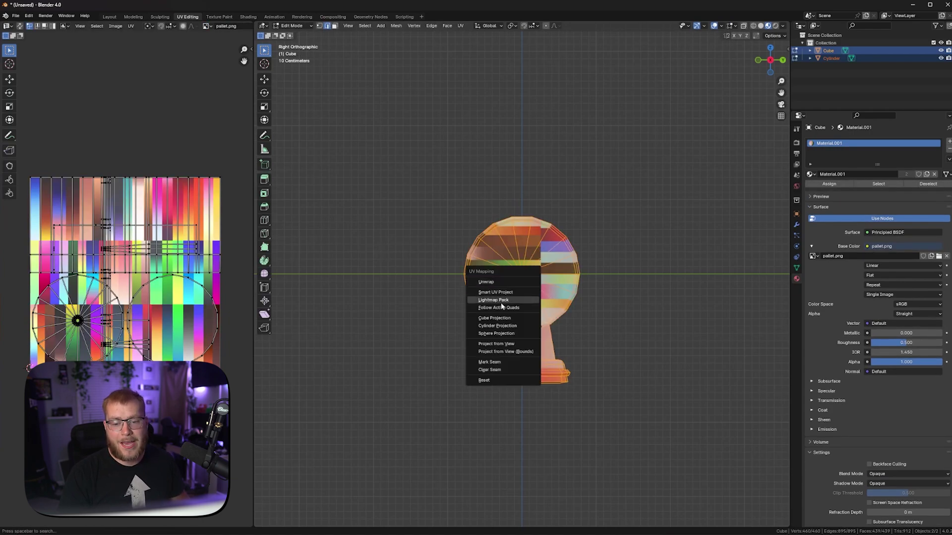
pyautogui.click(512, 343)
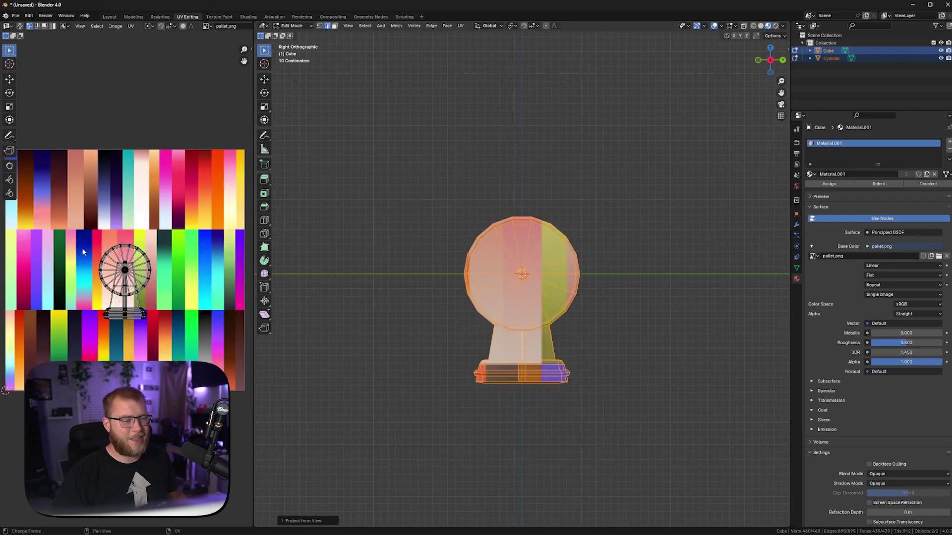
# Shrink the stand's UV island, narrow it along X, and move it onto the dark red gradient in the palette's lowest row.
pyautogui.press('l')
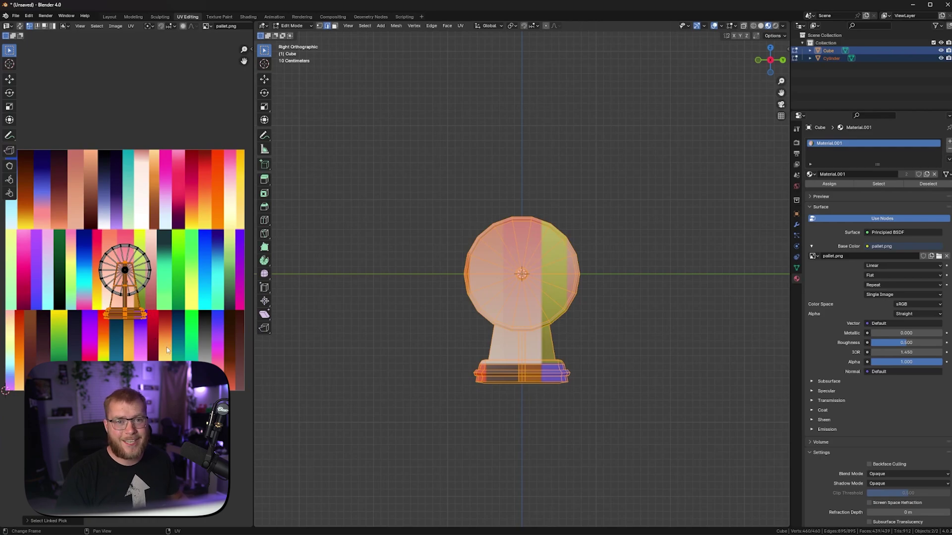
pyautogui.press('s')
pyautogui.press('x')
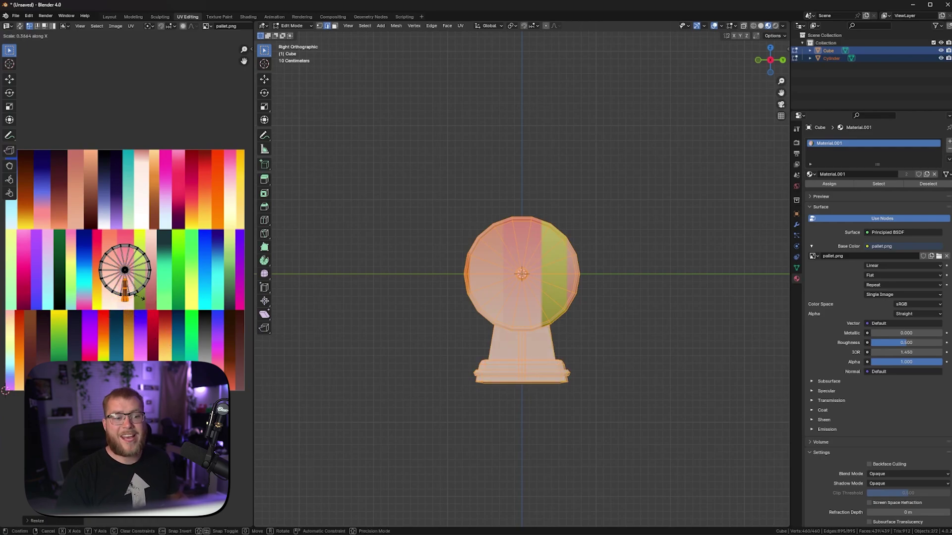
pyautogui.click(143, 298)
pyautogui.press('g')
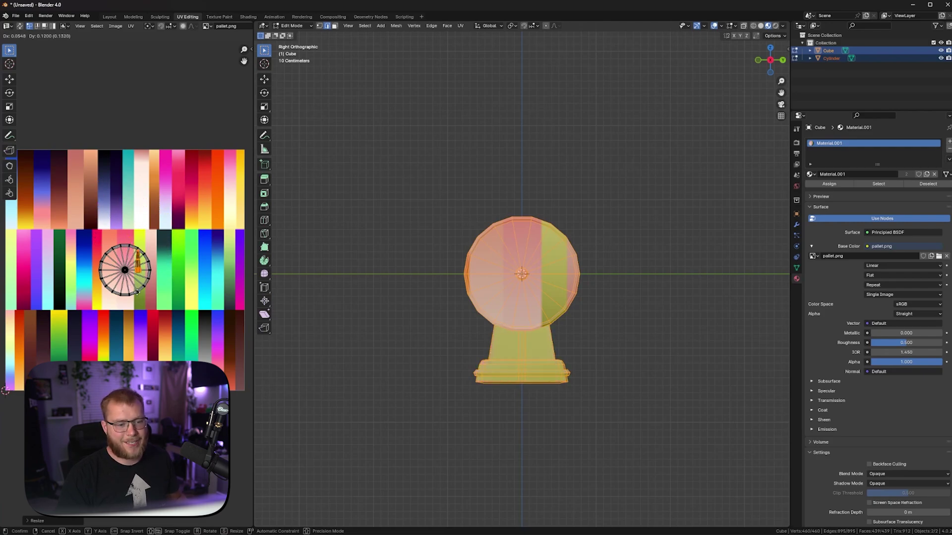
pyautogui.click(151, 353)
pyautogui.moveTo(407, 396); pyautogui.dragTo(431, 411, button='middle')
pyautogui.scroll(5, 431, 411)
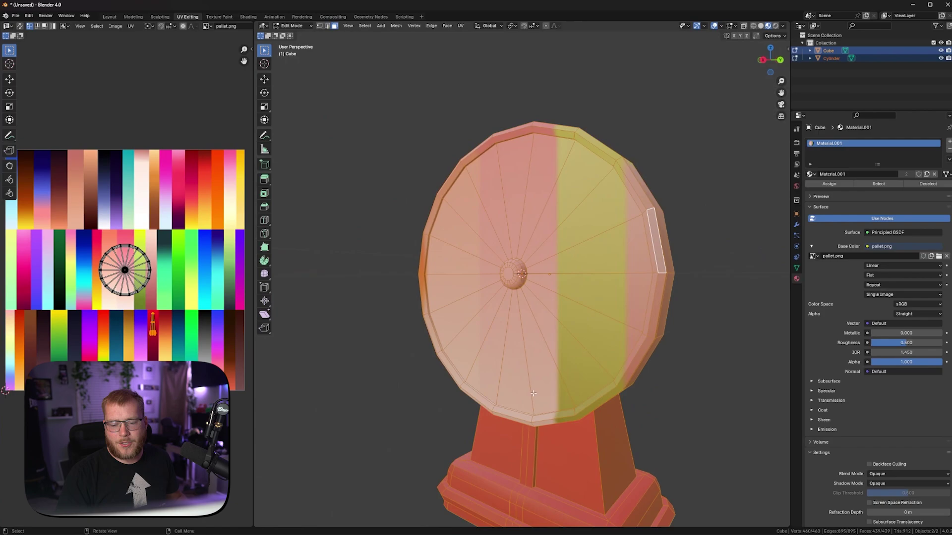
pyautogui.keyDown('shift'); pyautogui.moveTo(519, 467); pyautogui.dragTo(495, 280, button='middle'); pyautogui.keyUp('shift')
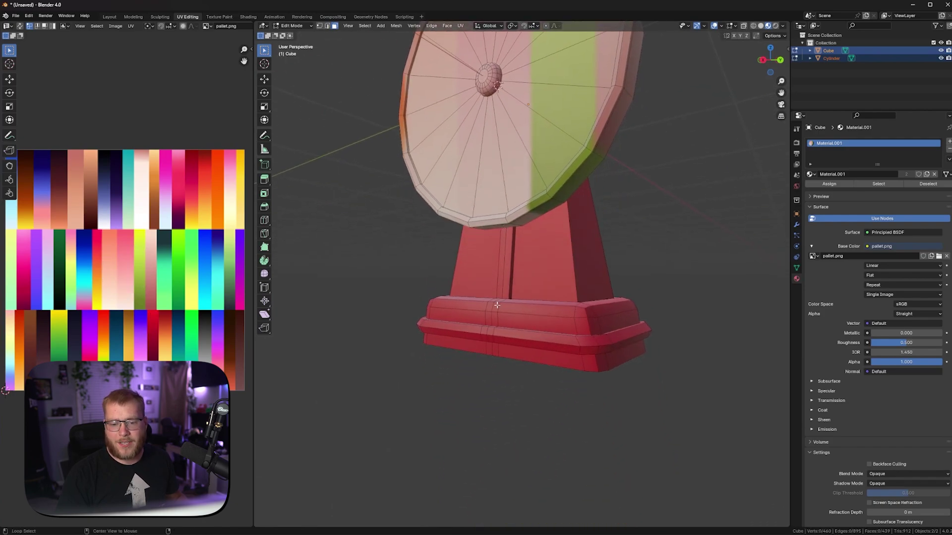
# Select the protruding trim band around the stand's base and grow the selection to its bordering faces.
pyautogui.keyDown('alt'); pyautogui.click(497, 303); pyautogui.keyUp('alt')
pyautogui.keyDown('alt'); pyautogui.click(490, 338); pyautogui.keyUp('alt')
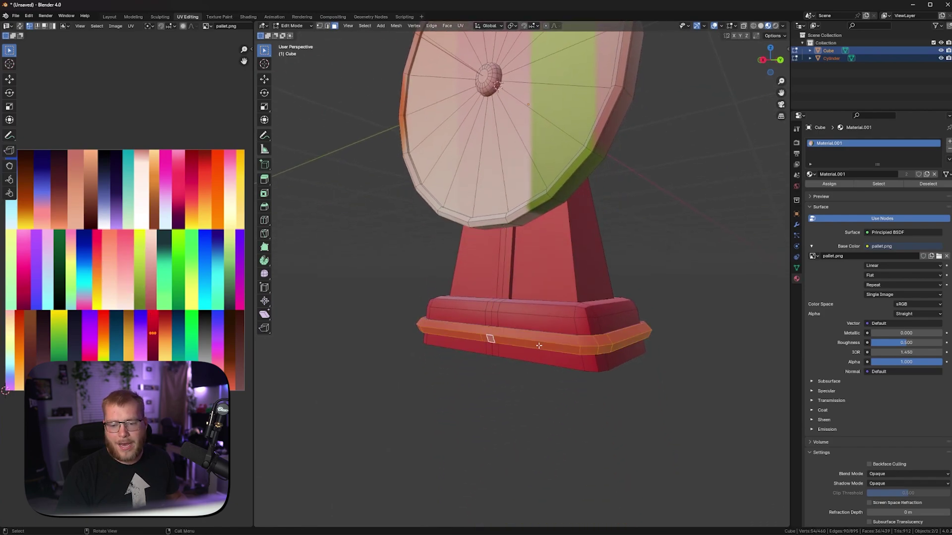
pyautogui.press('ctrl+KP_Add')
pyautogui.moveTo(489, 337); pyautogui.dragTo(540, 315, button='middle')
pyautogui.scroll(4, 520, 325)
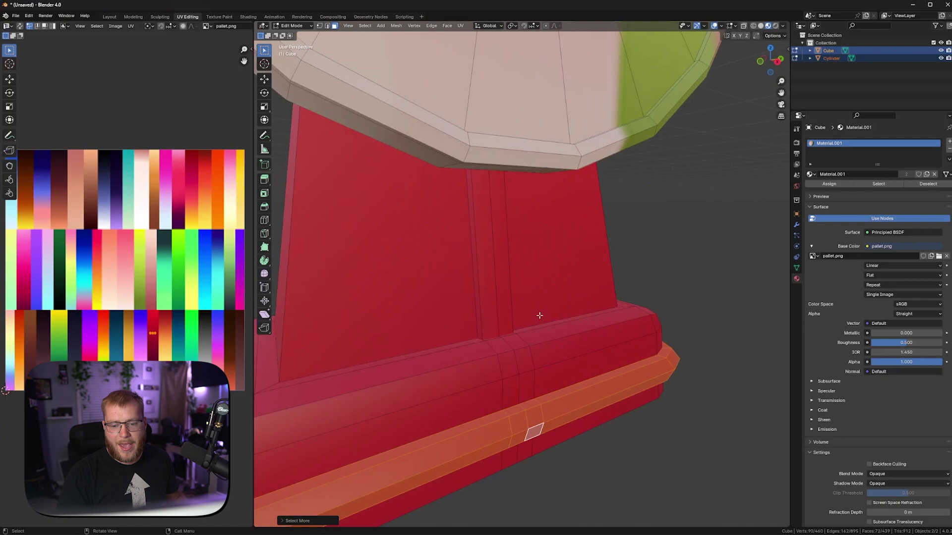
# Add the lower part of the stand's raised centre strip to the selection, excluding the flat panels beside and behind it.
pyautogui.keyDown('alt'); pyautogui.click(479, 302); pyautogui.keyUp('alt')
pyautogui.moveTo(396, 248); pyautogui.dragTo(453, 246, button='middle')
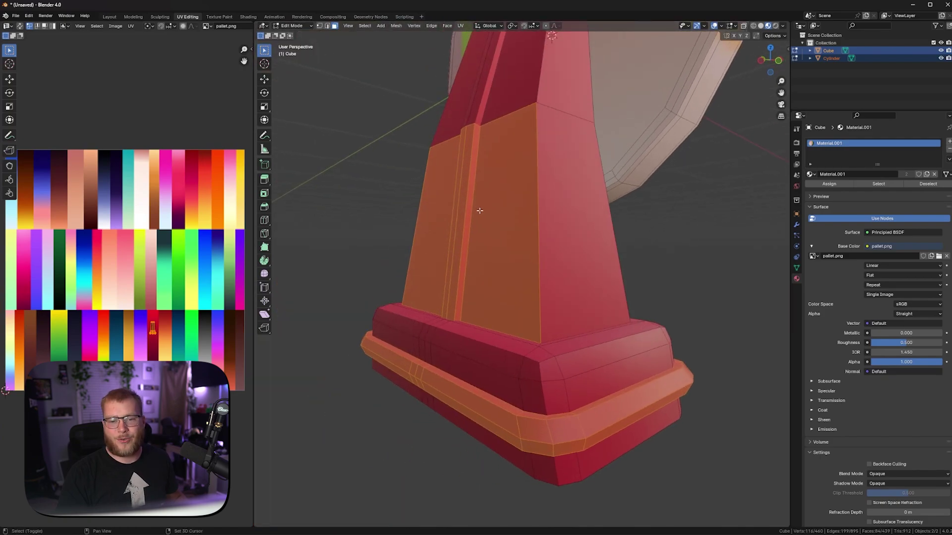
pyautogui.keyDown('shift'); pyautogui.click(490, 212); pyautogui.keyUp('shift')
pyautogui.keyDown('shift'); pyautogui.click(428, 201); pyautogui.keyUp('shift')
pyautogui.moveTo(429, 202); pyautogui.dragTo(516, 212, button='middle')
pyautogui.keyDown('shift'); pyautogui.click(515, 212); pyautogui.keyUp('shift')
pyautogui.keyDown('shift'); pyautogui.click(527, 198); pyautogui.keyUp('shift')
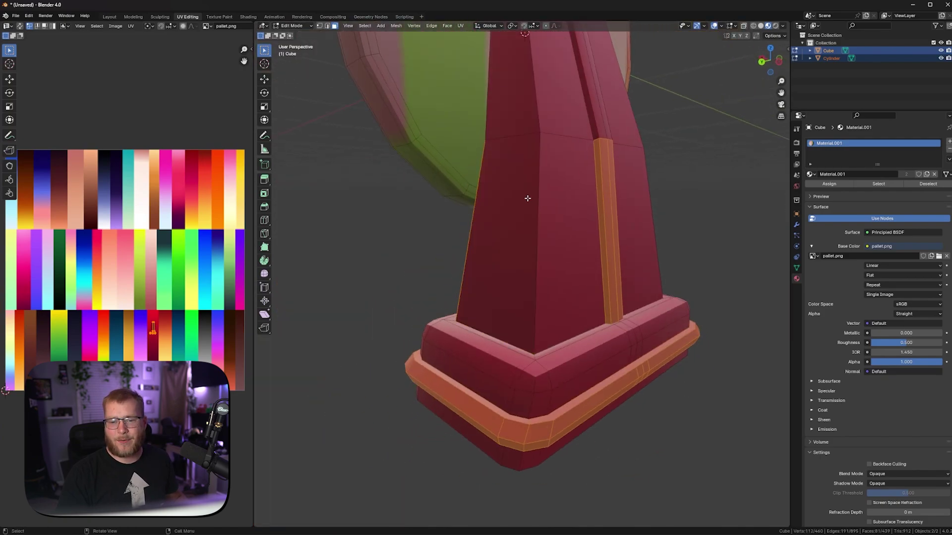
pyautogui.scroll(-3, 527, 198)
pyautogui.moveTo(578, 173); pyautogui.dragTo(570, 198, button='middle')
pyautogui.scroll(2, 569, 198)
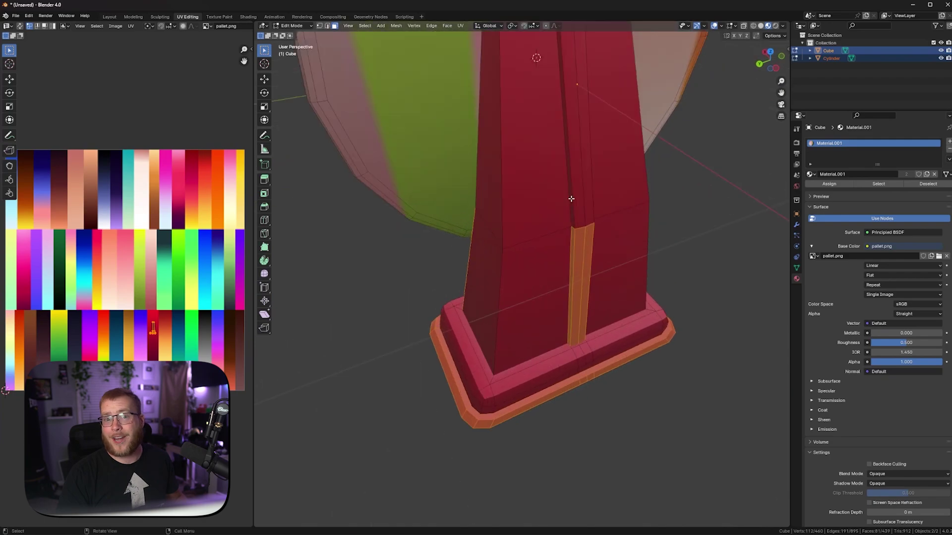
# Add the strip's upper and top faces, and move the selected trim's UVs onto the orange gradient in the palette's lowest row.
pyautogui.keyDown('shift'); pyautogui.click(569, 165); pyautogui.keyUp('shift')
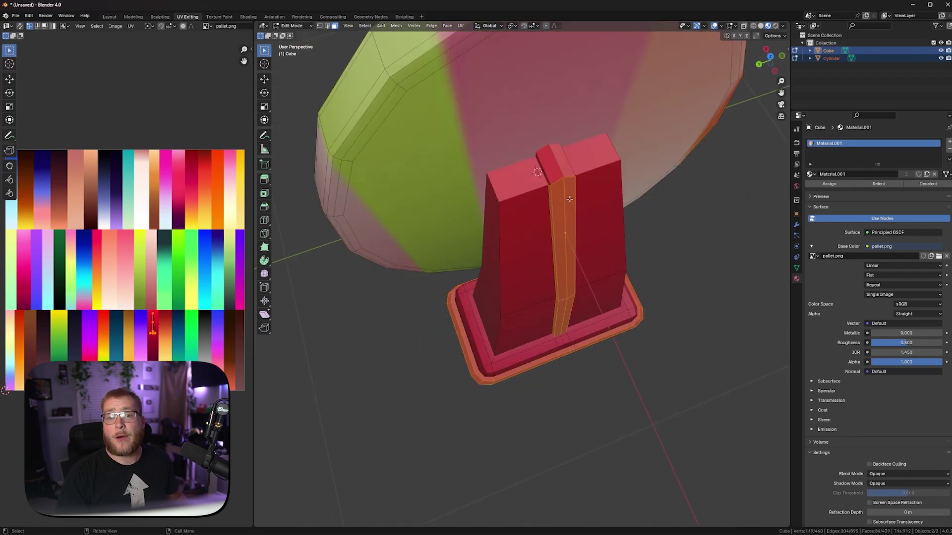
pyautogui.moveTo(570, 197); pyautogui.dragTo(574, 169, button='middle')
pyautogui.scroll(3, 574, 169)
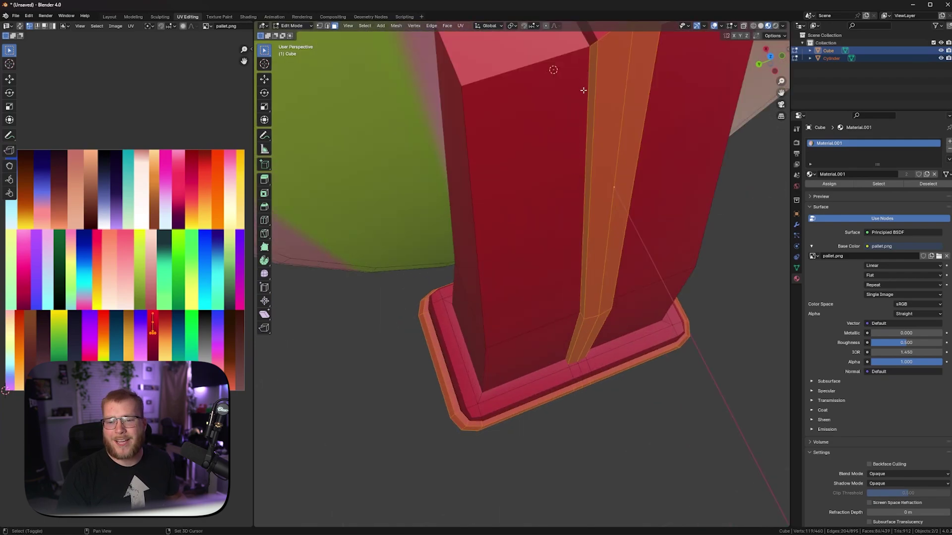
pyautogui.keyDown('shift'); pyautogui.moveTo(584, 90); pyautogui.dragTo(583, 269, button='middle'); pyautogui.keyUp('shift')
pyautogui.moveTo(503, 261)
pyautogui.mouseDown(button='middle')
pyautogui.moveTo(535, 256)
pyautogui.moveTo(513, 259)
pyautogui.mouseUp(button='middle')
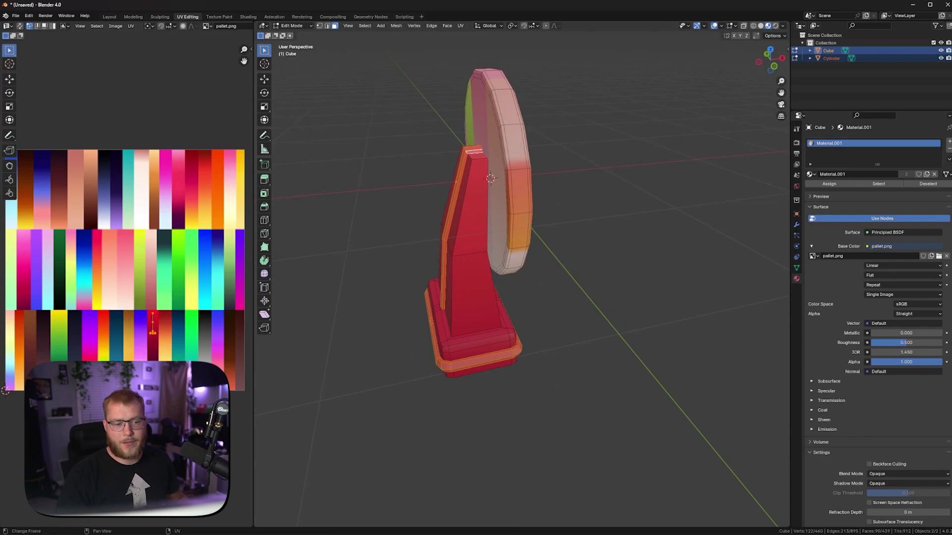
pyautogui.press('g')
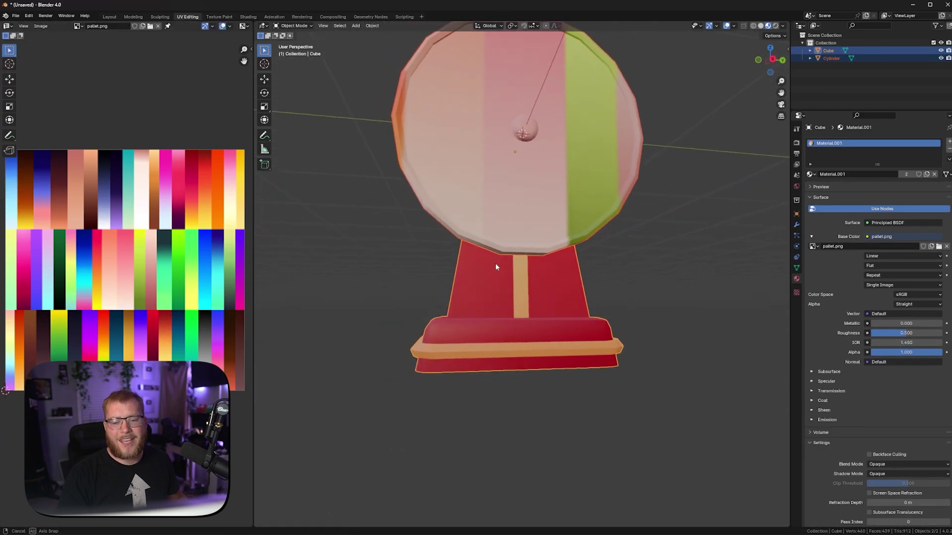
# Select the wheel's outer edge loop in Edit Mode and grow the selection to cover the whole rim.
pyautogui.moveTo(496, 268); pyautogui.dragTo(490, 280, button='middle')
pyautogui.scroll(-3, 491, 281)
pyautogui.keyDown('shift'); pyautogui.moveTo(520, 242); pyautogui.dragTo(461, 356, button='middle'); pyautogui.keyUp('shift')
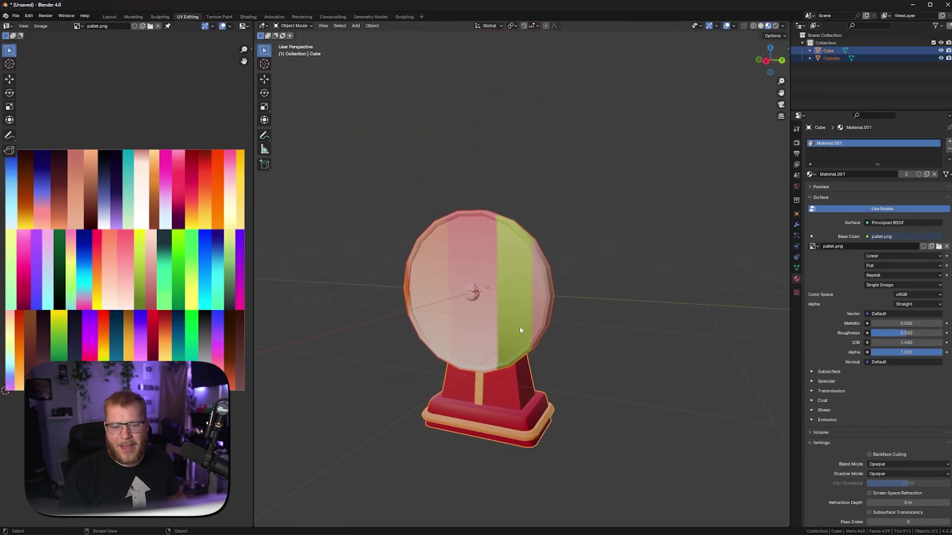
pyautogui.click(521, 330)
pyautogui.press('Tab')
pyautogui.moveTo(567, 293); pyautogui.dragTo(538, 314, button='middle')
pyautogui.scroll(3, 539, 312)
pyautogui.keyDown('alt'); pyautogui.click(556, 279); pyautogui.keyUp('alt')
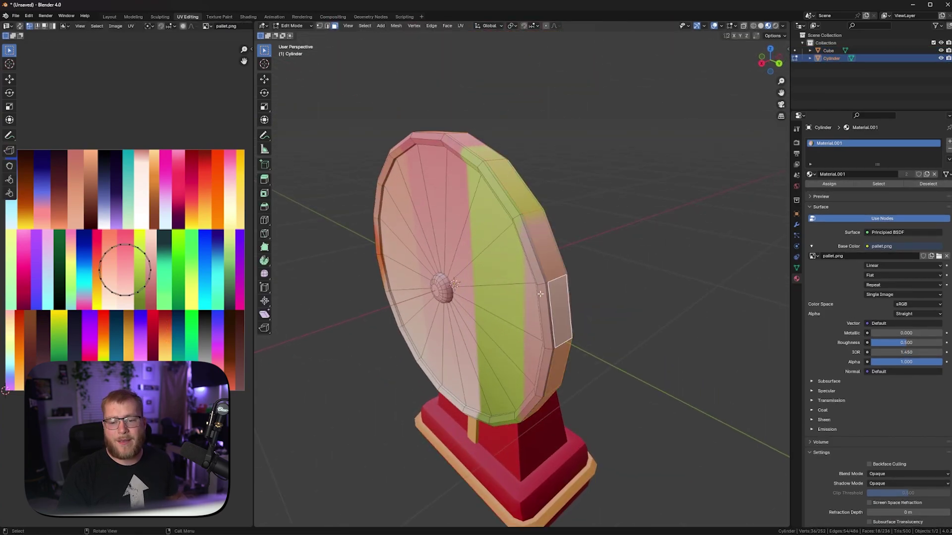
pyautogui.press('ctrl+KP_Add')
pyautogui.press('ctrl+KP_Add')
pyautogui.press('ctrl+KP_Add')
pyautogui.press('ctrl+KP_Add')
# Edit the wheel together with the stand and move the rim's UVs onto the same orange gradient as the stand's trim.
pyautogui.moveTo(421, 314); pyautogui.dragTo(459, 428, button='middle')
pyautogui.scroll(2, 482, 272)
pyautogui.press('Tab')
pyautogui.scroll(-3, 485, 266)
pyautogui.keyDown('shift'); pyautogui.click(460, 427); pyautogui.keyUp('shift')
pyautogui.press('Tab')
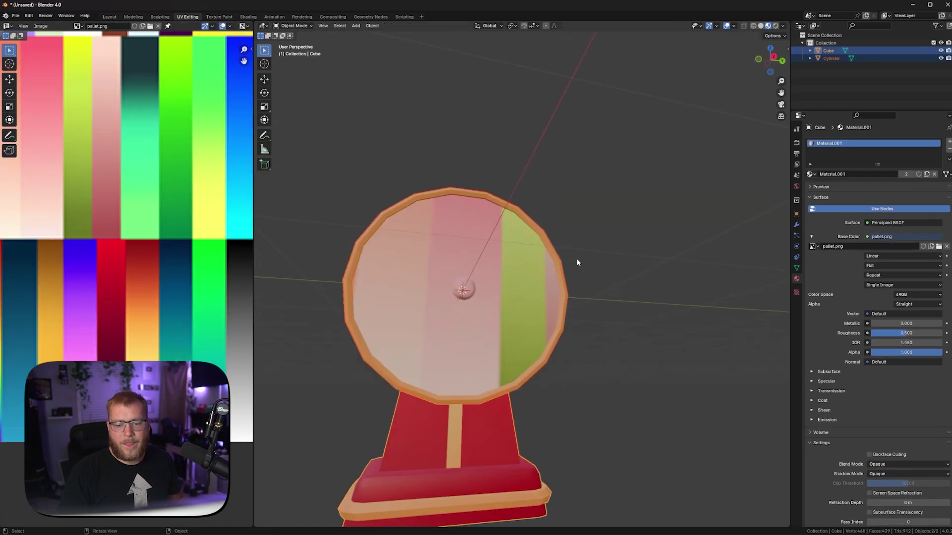
pyautogui.click(638, 286)
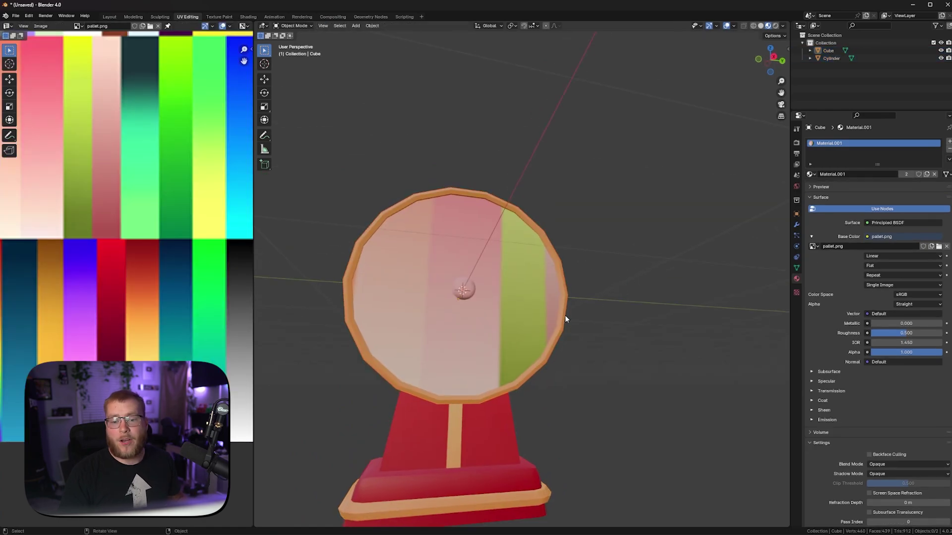
# Select all faces of the wheel's central hub and move their UVs onto the orange gradient used for the rim.
pyautogui.moveTo(565, 319); pyautogui.dragTo(511, 317, button='middle')
pyautogui.click(457, 296)
pyautogui.press('Tab')
pyautogui.click(458, 295)
pyautogui.press('ctrl+KP_Add')
pyautogui.press('ctrl+KP_Add')
pyautogui.press('ctrl+KP_Add')
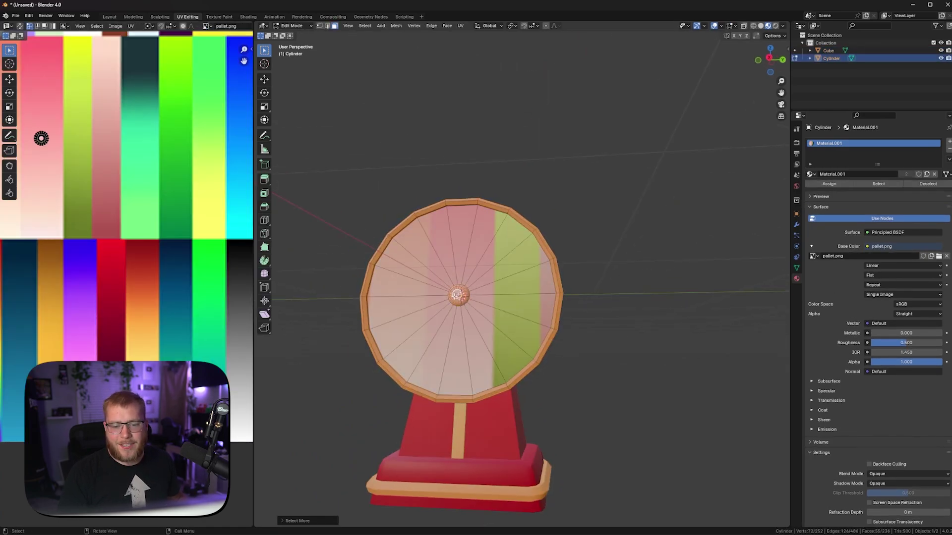
pyautogui.moveTo(458, 295); pyautogui.dragTo(433, 328, button='middle')
pyautogui.scroll(5, 432, 328)
pyautogui.scroll(5, 393, 315)
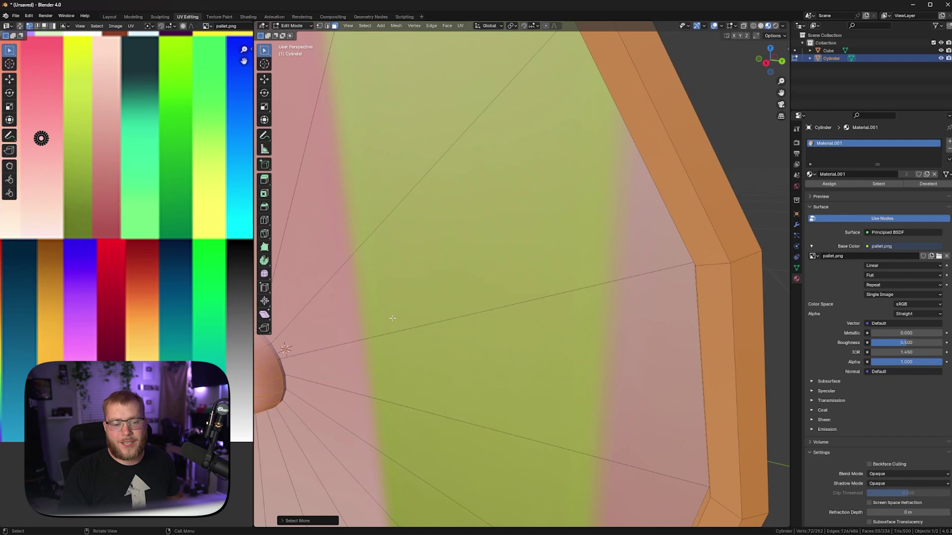
pyautogui.scroll(-4, 107, 233)
pyautogui.press('Home')
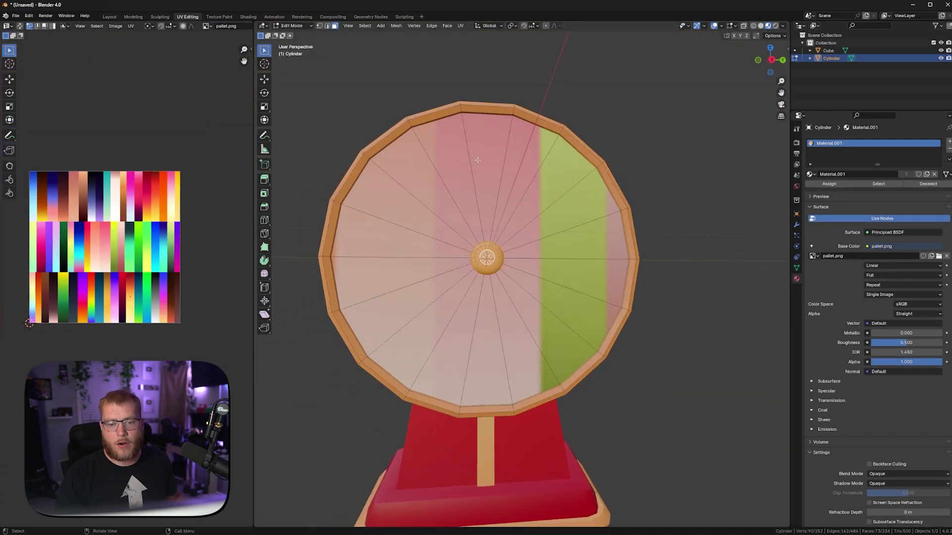
# Select all the wheel's front segments and shrink their UV island to a tiny spot on the palette.
pyautogui.click(480, 158)
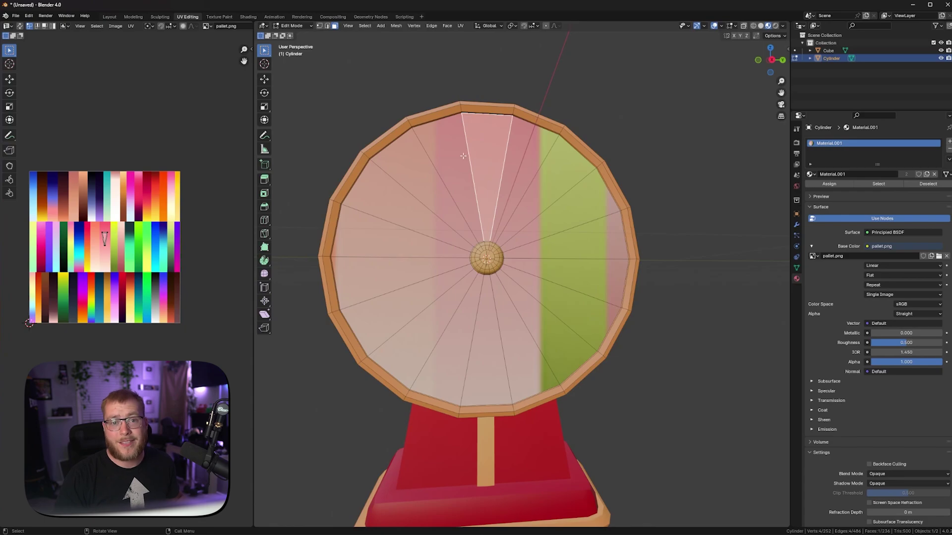
pyautogui.keyDown('shift'); pyautogui.click(443, 160); pyautogui.keyUp('shift')
pyautogui.keyDown('shift'); pyautogui.click(424, 171); pyautogui.keyUp('shift')
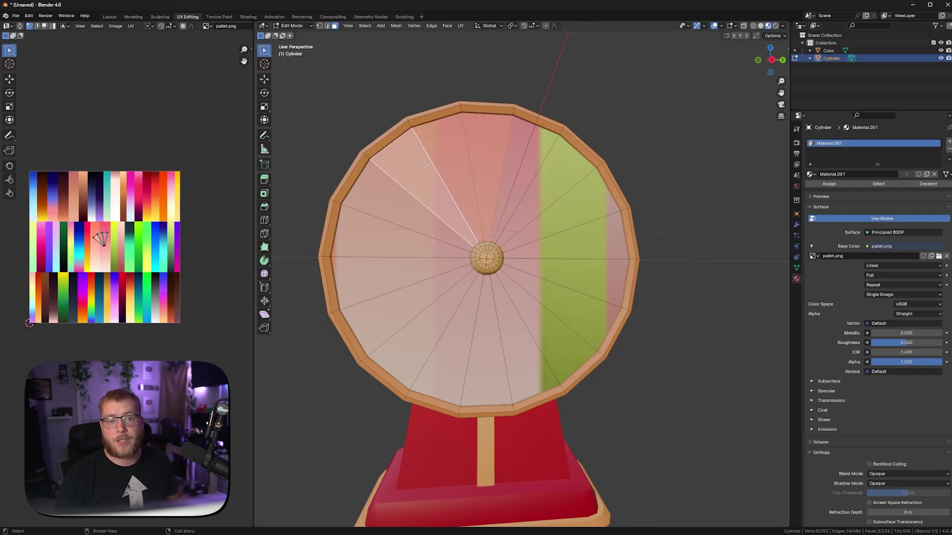
pyautogui.press('l')
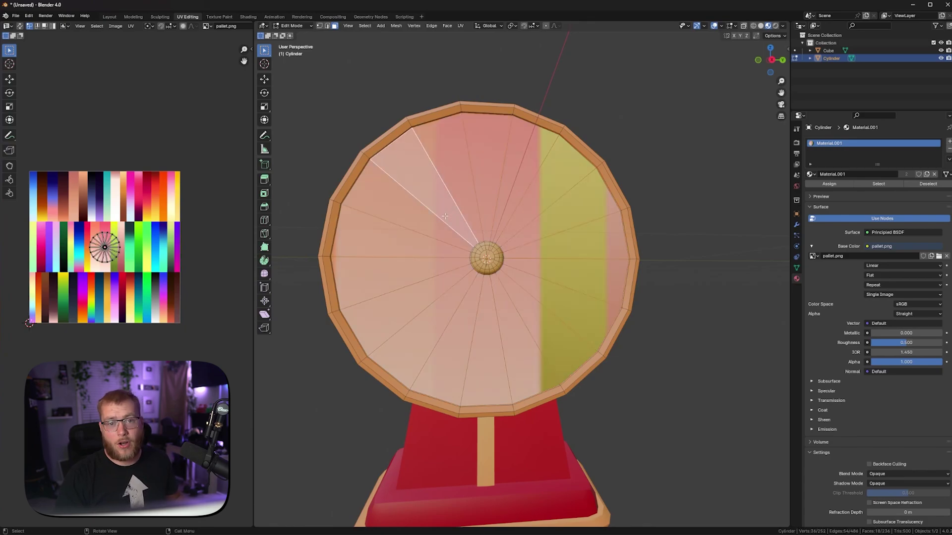
pyautogui.press('s')
pyautogui.click(100, 249)
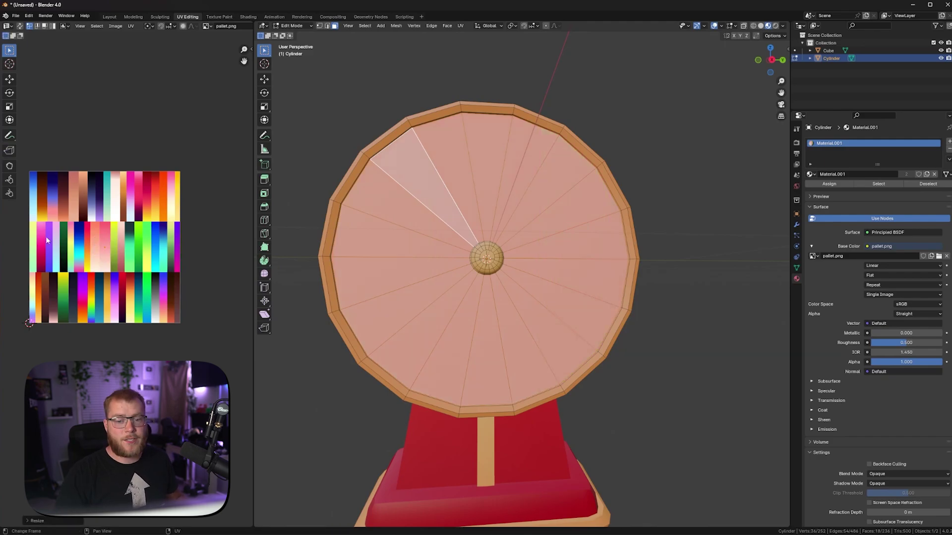
# Select alternating groups of three wheel segments and move their UVs onto the blue gradient in the palette's middle row.
pyautogui.click(397, 238)
pyautogui.keyDown('shift'); pyautogui.click(382, 201); pyautogui.keyUp('shift')
pyautogui.keyDown('shift'); pyautogui.click(416, 166); pyautogui.keyUp('shift')
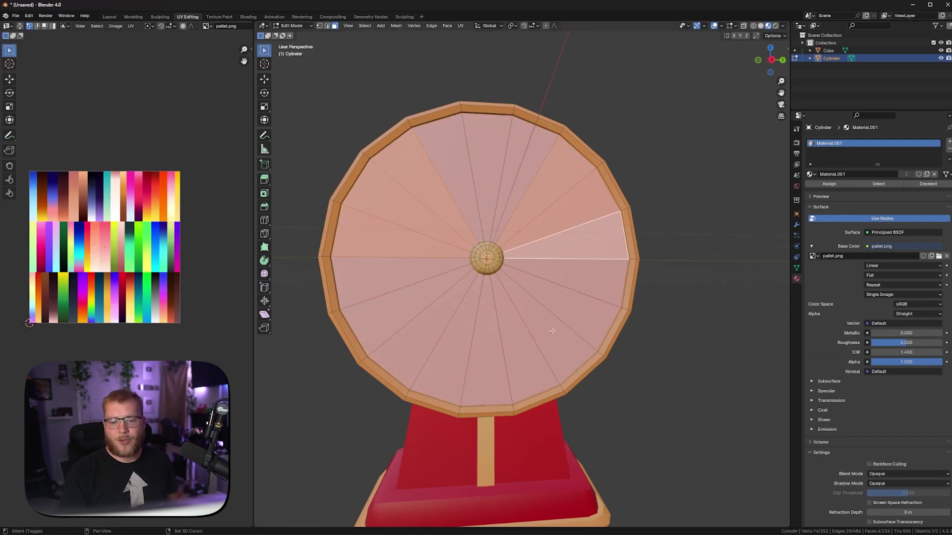
pyautogui.keyDown('shift'); pyautogui.click(524, 346); pyautogui.keyUp('shift')
pyautogui.keyDown('shift'); pyautogui.click(488, 356); pyautogui.keyUp('shift')
pyautogui.keyDown('shift'); pyautogui.click(444, 357); pyautogui.keyUp('shift')
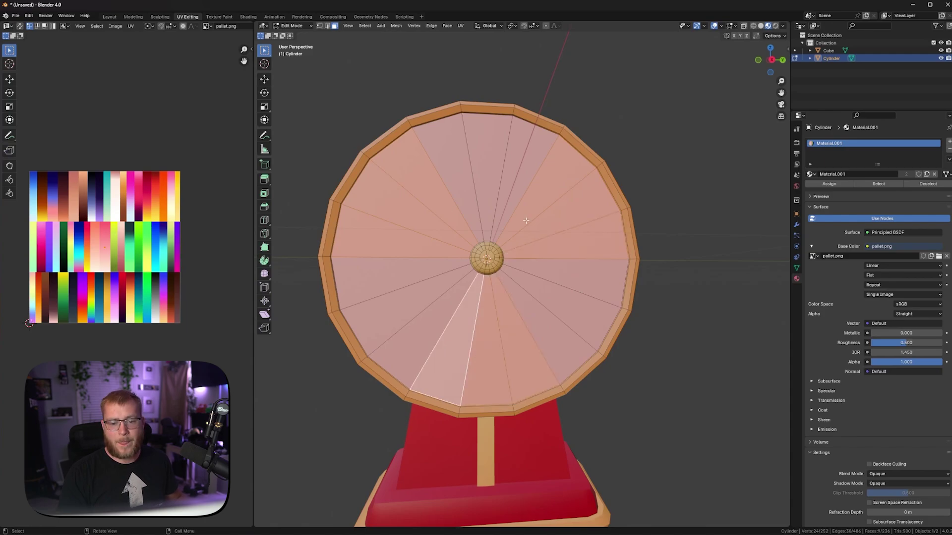
pyautogui.press('g')
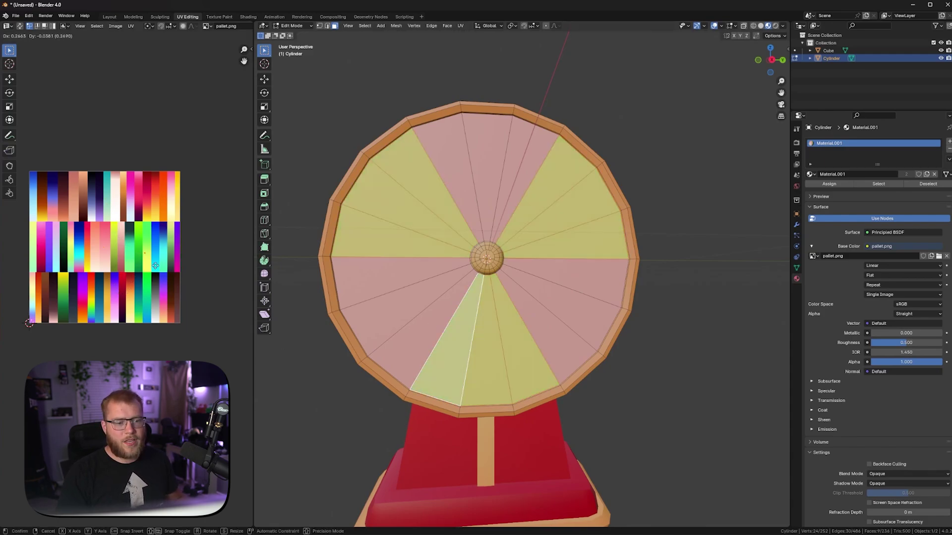
pyautogui.click(164, 254)
# Select the remaining groups of three wheel segments and move their UVs onto the dark red gradient in the palette's lowest row.
pyautogui.click(385, 284)
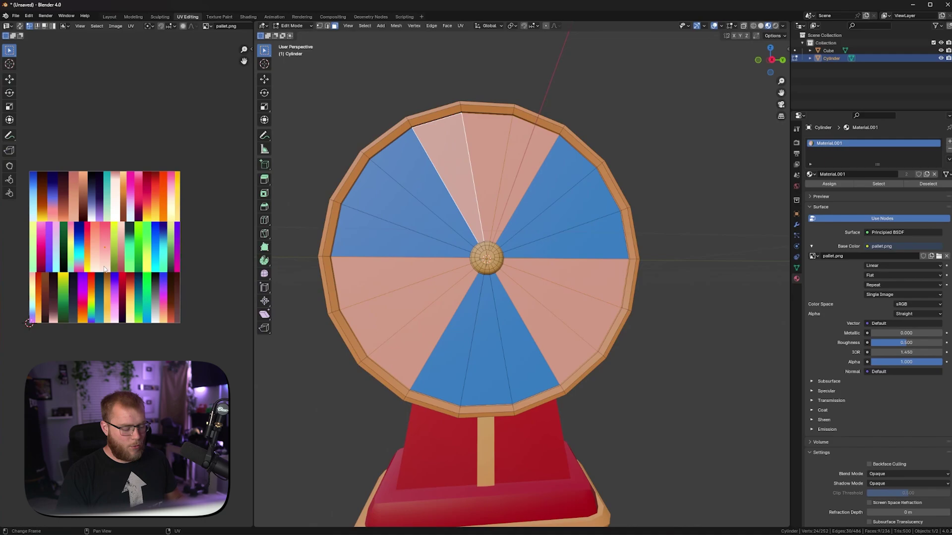
pyautogui.press('g')
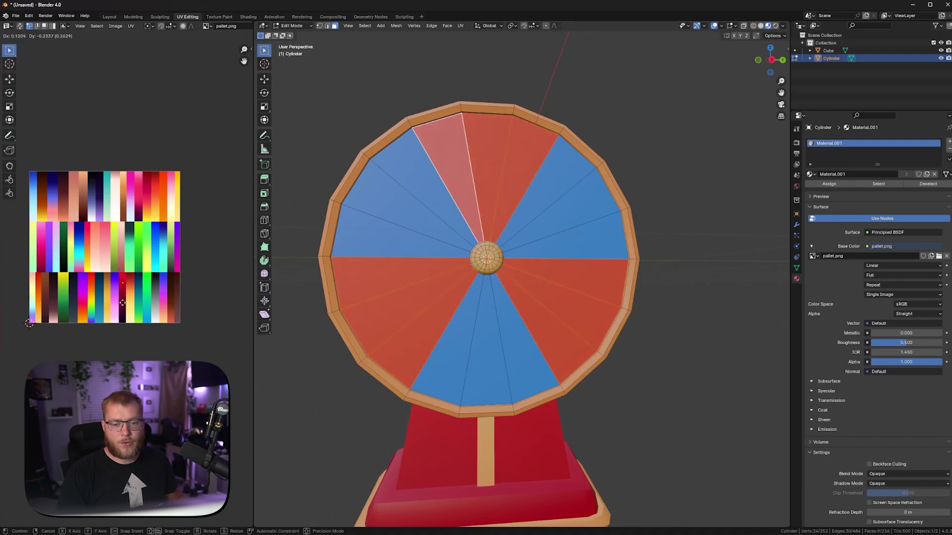
pyautogui.click(123, 303)
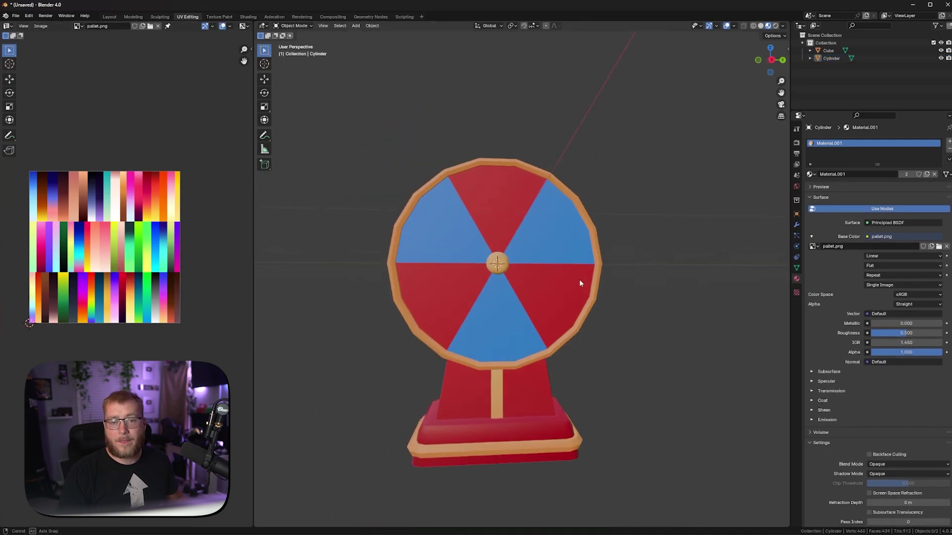
pyautogui.moveTo(578, 280); pyautogui.dragTo(562, 297, button='middle')
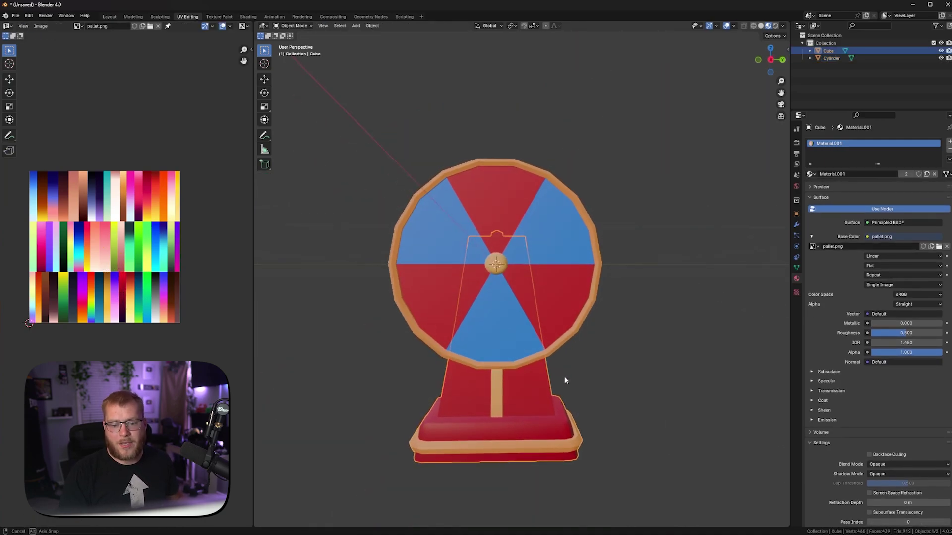
# Show all the stand's UVs and move its body's island onto the purple gradient in the palette's middle row.
pyautogui.moveTo(568, 342); pyautogui.dragTo(551, 392, button='middle')
pyautogui.press('Tab')
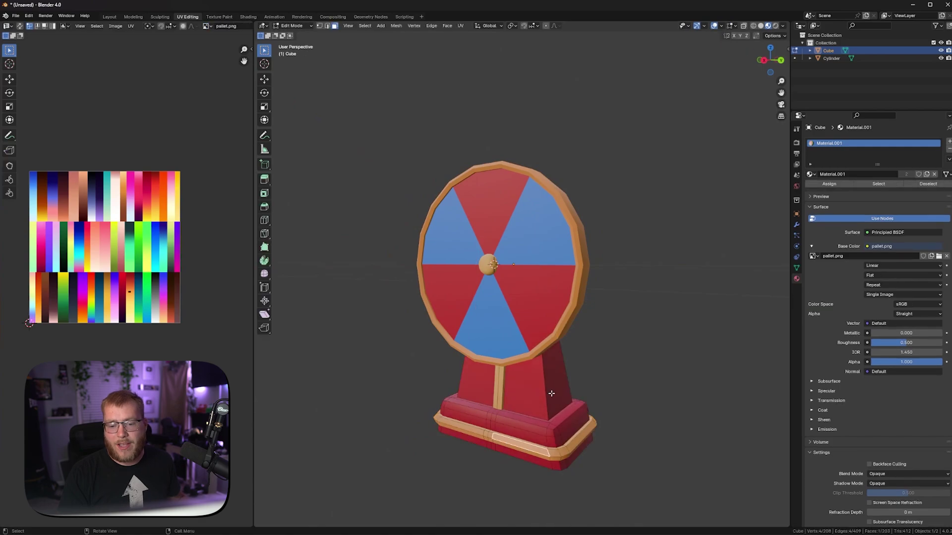
pyautogui.press('a')
pyautogui.scroll(1, 126, 284)
pyautogui.press('g')
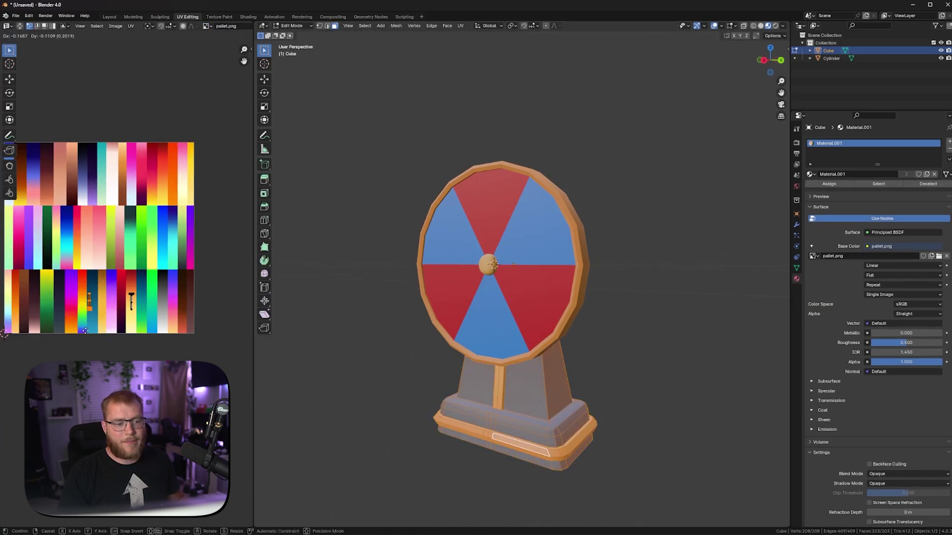
pyautogui.click(90, 335)
pyautogui.press('Tab')
pyautogui.moveTo(419, 315); pyautogui.dragTo(470, 321, button='middle')
pyautogui.moveTo(469, 320); pyautogui.dragTo(450, 308, button='middle')
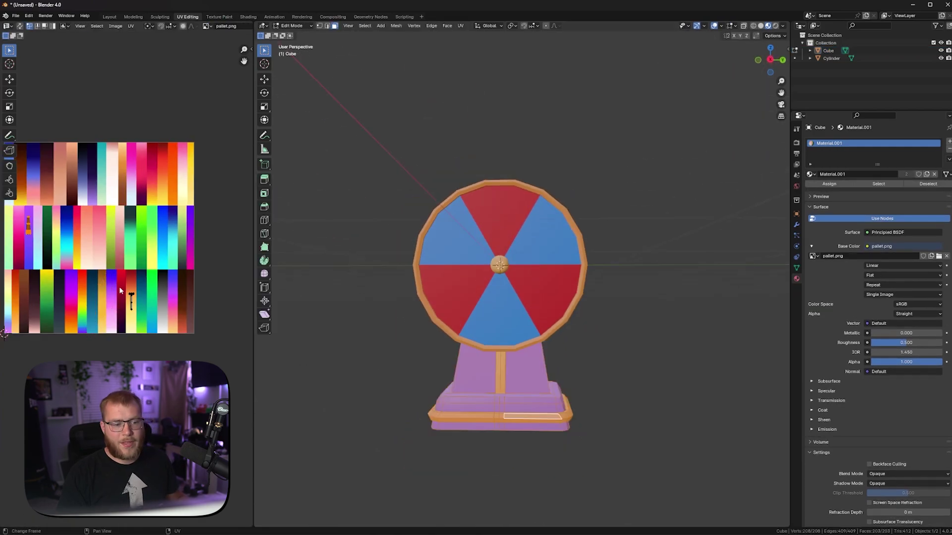
# Select the UVs of the stand's trim and move them onto a blue gradient of the palette.
pyautogui.moveTo(121, 287); pyautogui.dragTo(143, 316)
pyautogui.press('g')
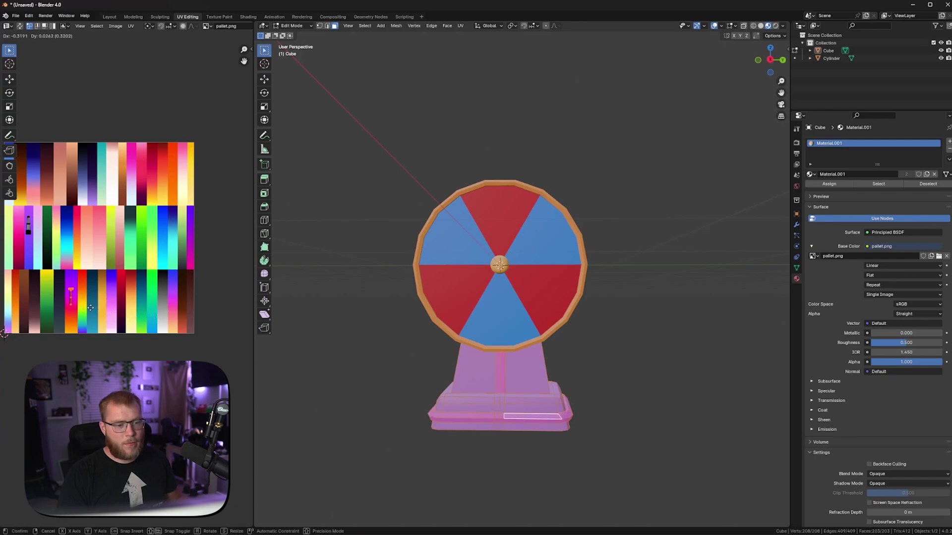
pyautogui.click(77, 301)
pyautogui.press('Tab')
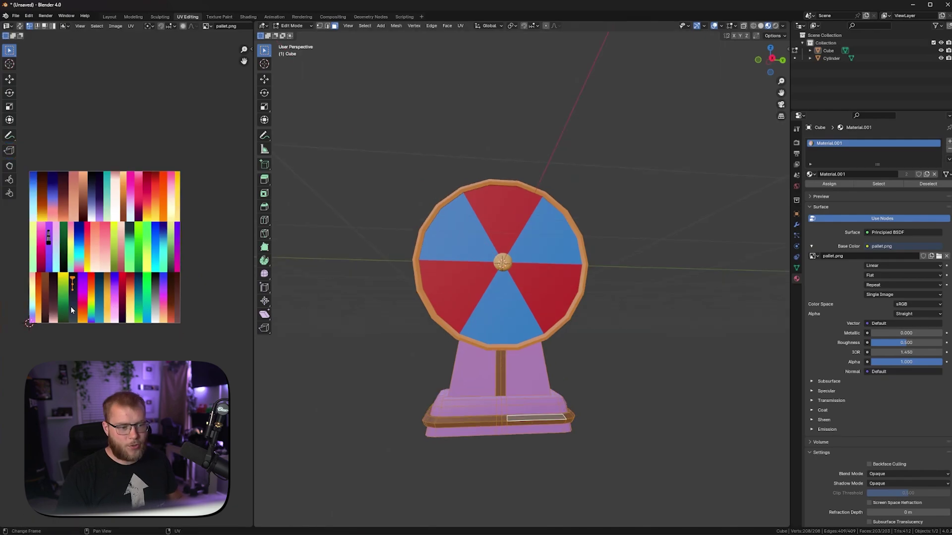
# Select the wheel and stand objects and export only the selected objects to the Desktop as spin.fbx.
pyautogui.press('a')
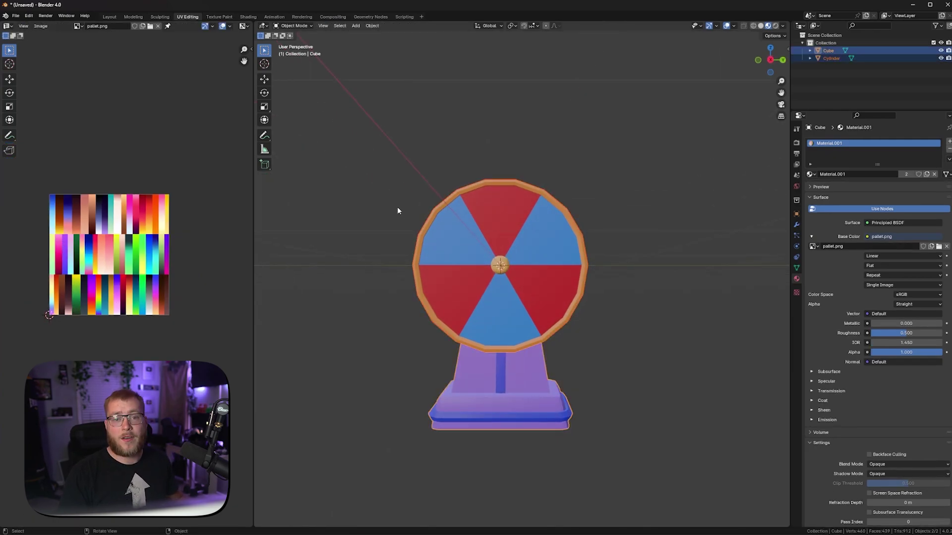
pyautogui.click(15, 16)
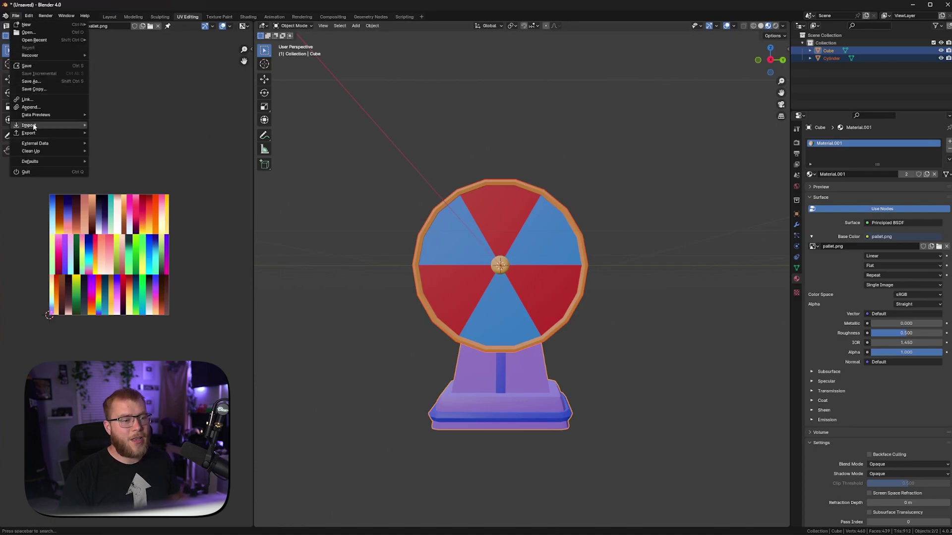
pyautogui.moveTo(30, 133)
pyautogui.click(113, 202)
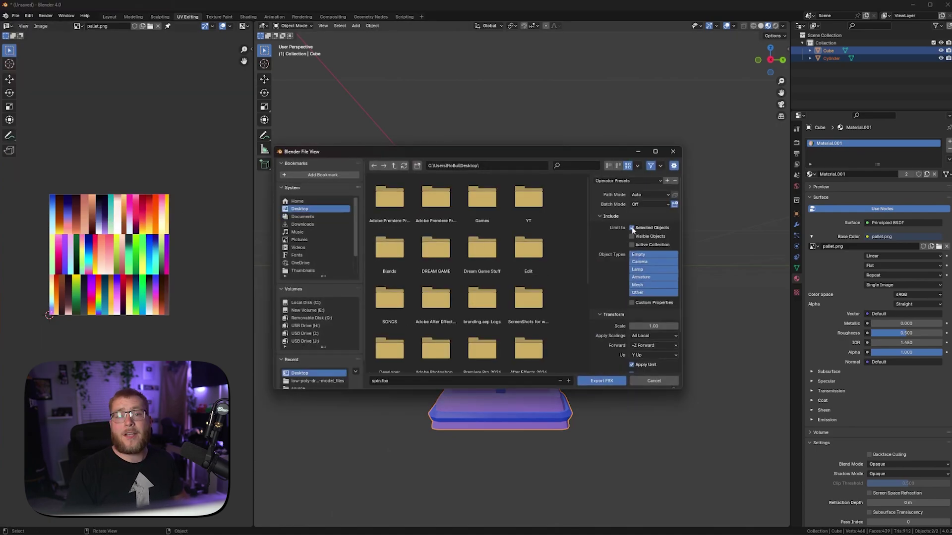
pyautogui.click(597, 380)
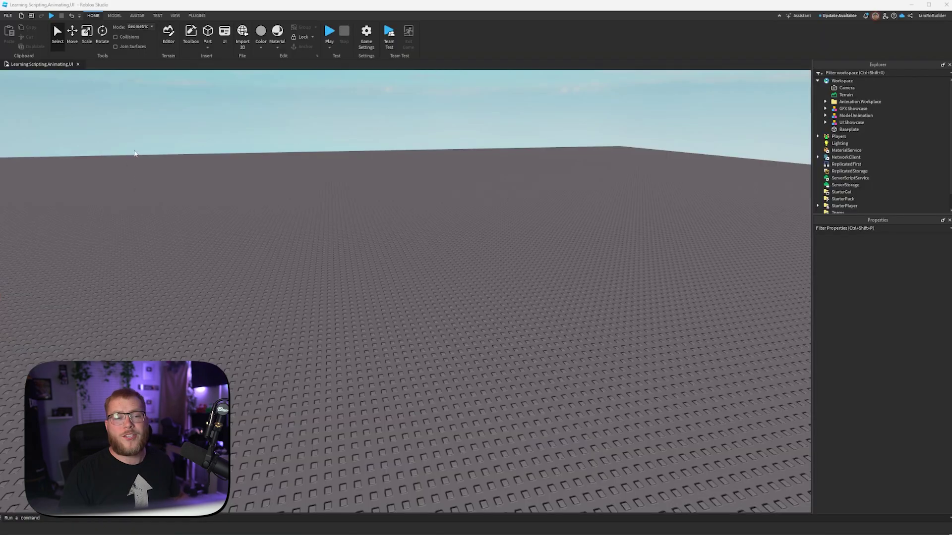
# Switch to Roblox Studio and bulk-import spin.fbx as separate meshes, with oversized meshes rescaled and inward-pointing normals reversed.
pyautogui.click(175, 15)
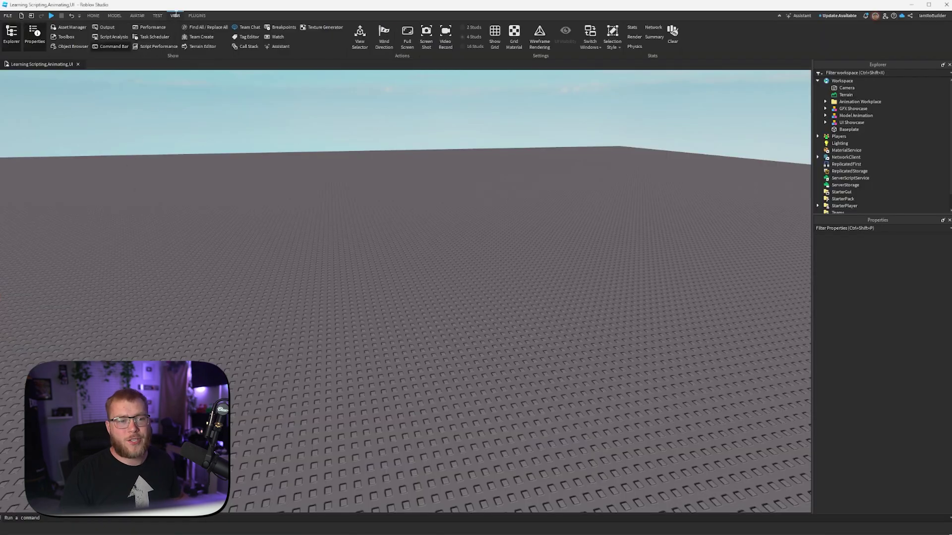
pyautogui.click(71, 28)
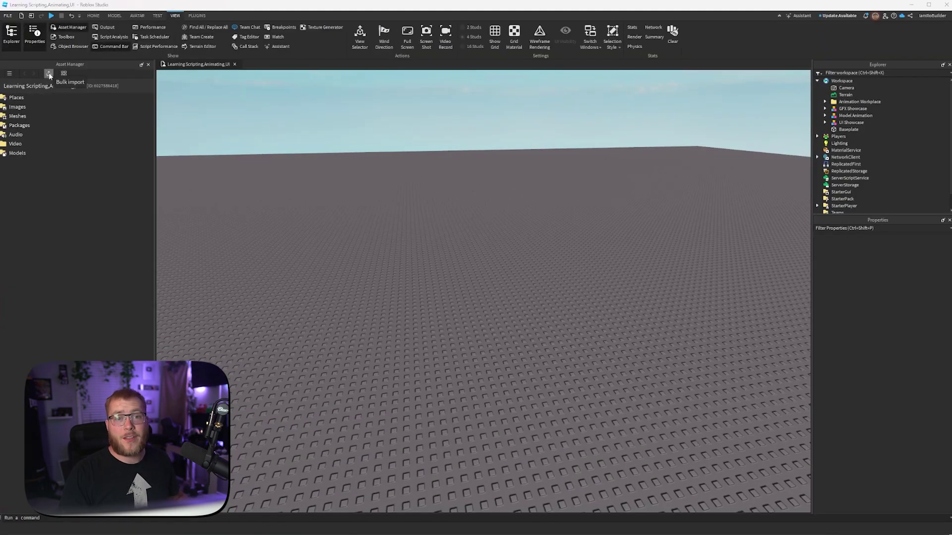
pyautogui.click(49, 73)
pyautogui.doubleClick(132, 188)
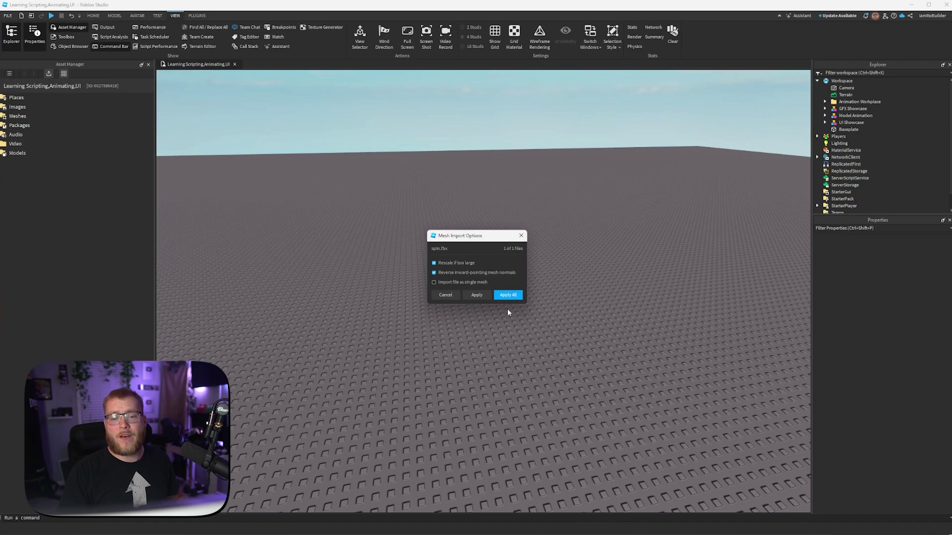
pyautogui.click(507, 296)
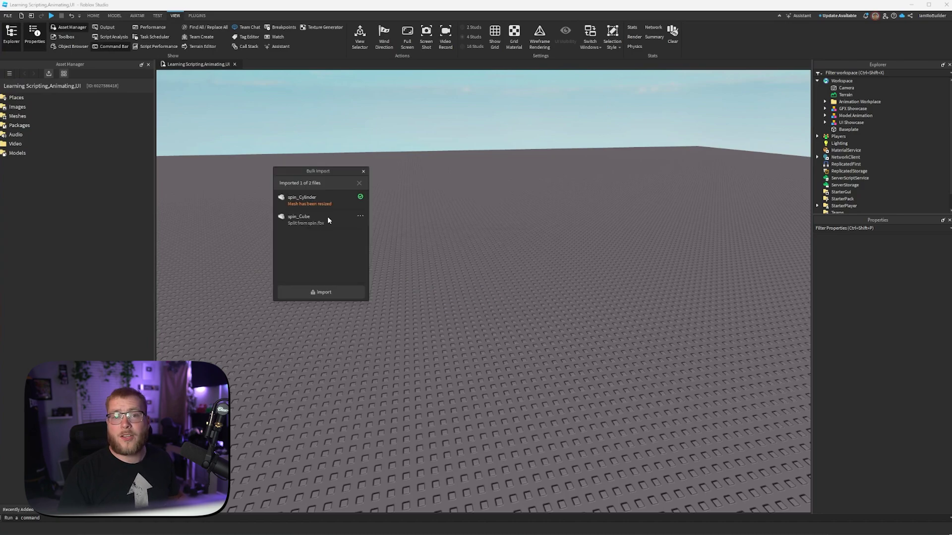
pyautogui.click(364, 172)
# Insert the imported spin_Cube and spin_Cylinder meshes together into the workspace.
pyautogui.click(36, 97)
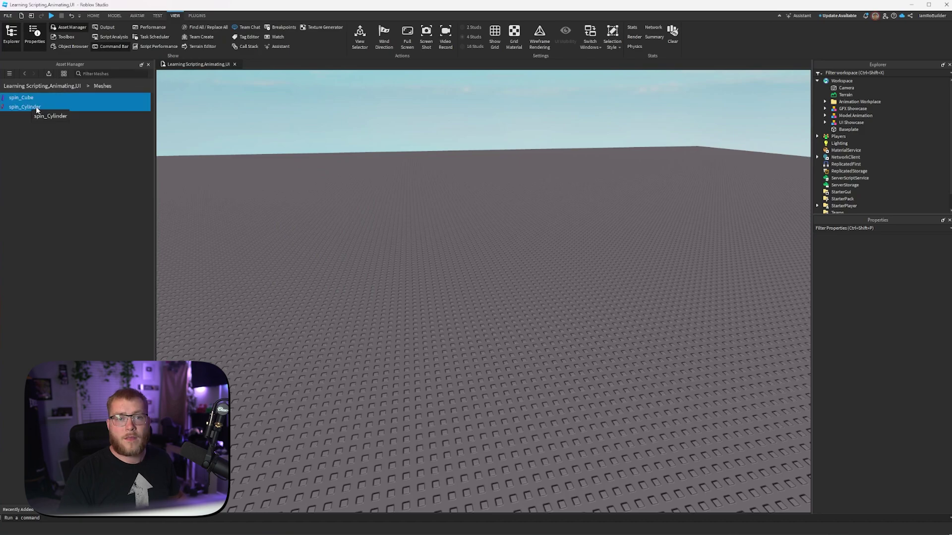
pyautogui.rightClick(28, 107)
pyautogui.click(53, 138)
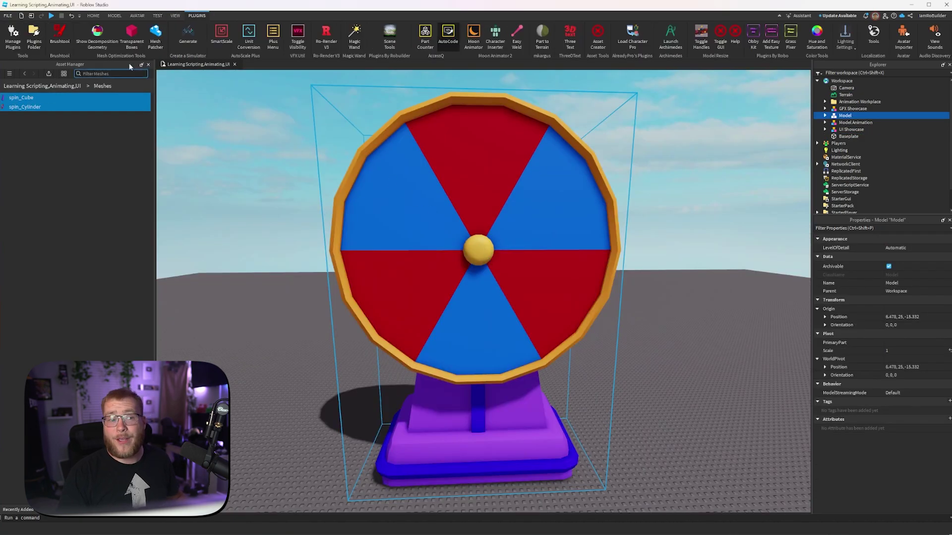
# Scale the spin wheel model down to about 0.295.
pyautogui.click(93, 15)
pyautogui.click(87, 32)
pyautogui.scroll(-5, 510, 179)
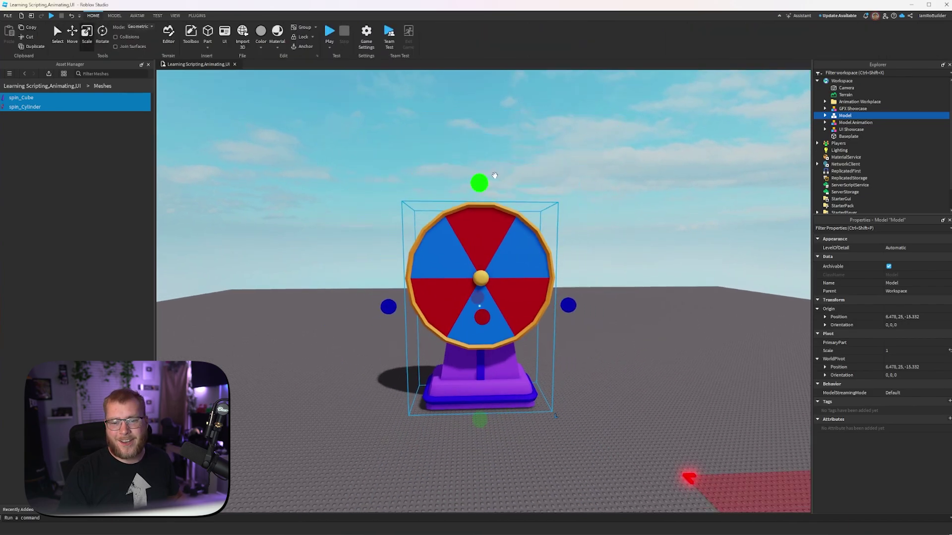
pyautogui.moveTo(480, 181); pyautogui.dragTo(487, 247)
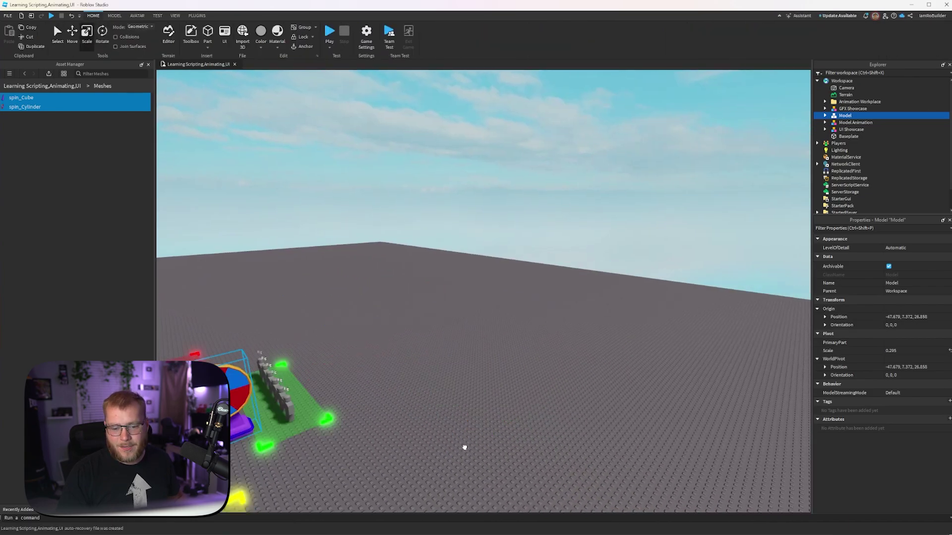
# Move the spin wheel model in between the coloured floor areas and shrink it to a scale of about 0.264.
pyautogui.press('a')
pyautogui.moveTo(238, 381); pyautogui.dragTo(378, 358)
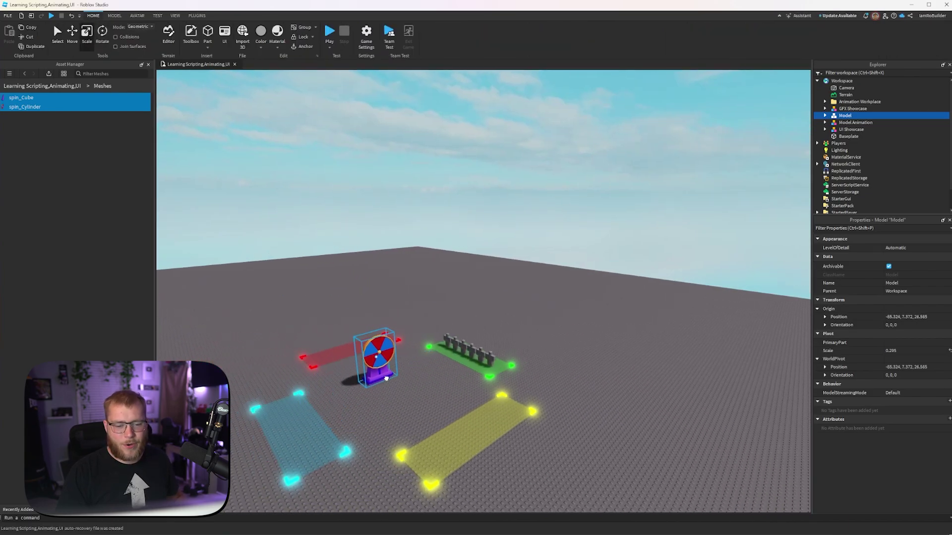
pyautogui.moveTo(378, 358); pyautogui.dragTo(371, 356)
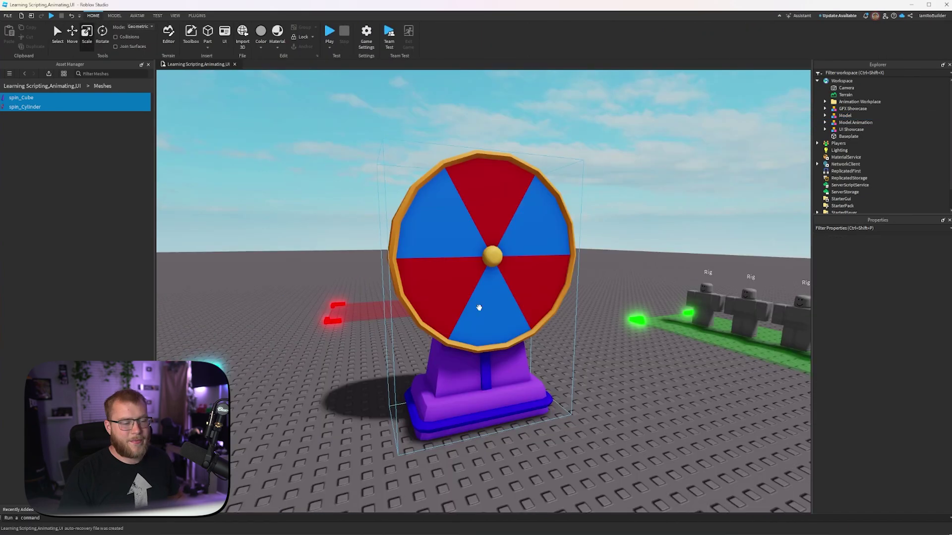
pyautogui.press('d')
pyautogui.press('a')
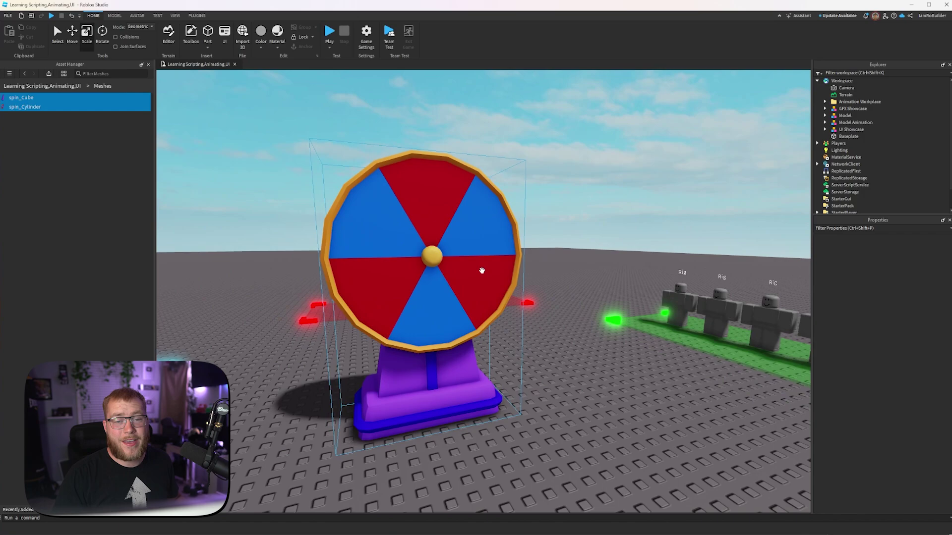
pyautogui.moveTo(515, 272); pyautogui.dragTo(515, 272, button='right')
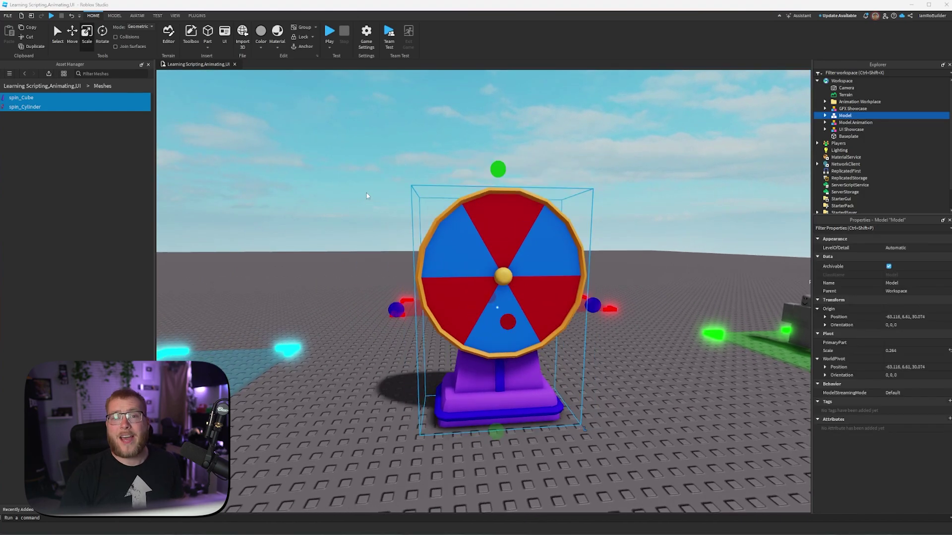
pyautogui.click(400, 217)
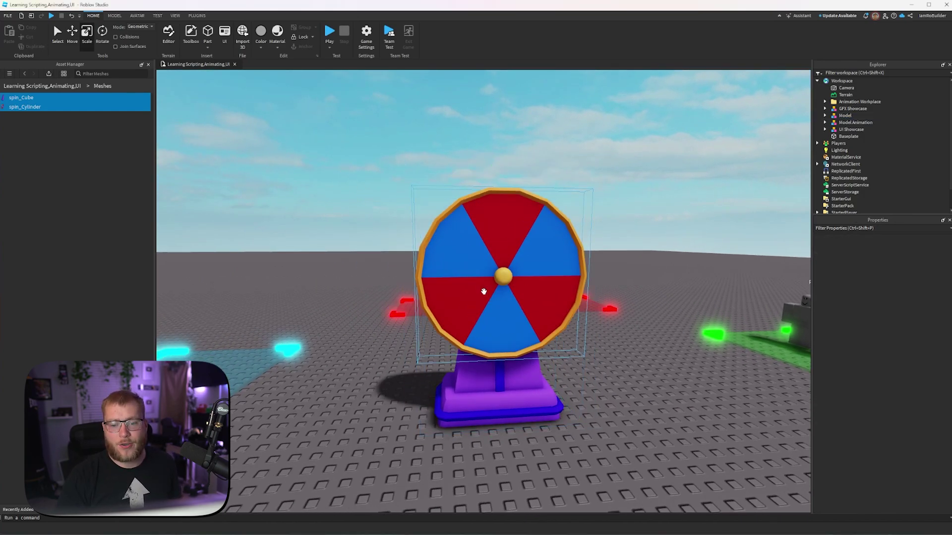
# Insert a block part, flatten it to a 0.001-thick panel about 1.5 studs square, and place it on the uppermost red segment.
pyautogui.click(204, 30)
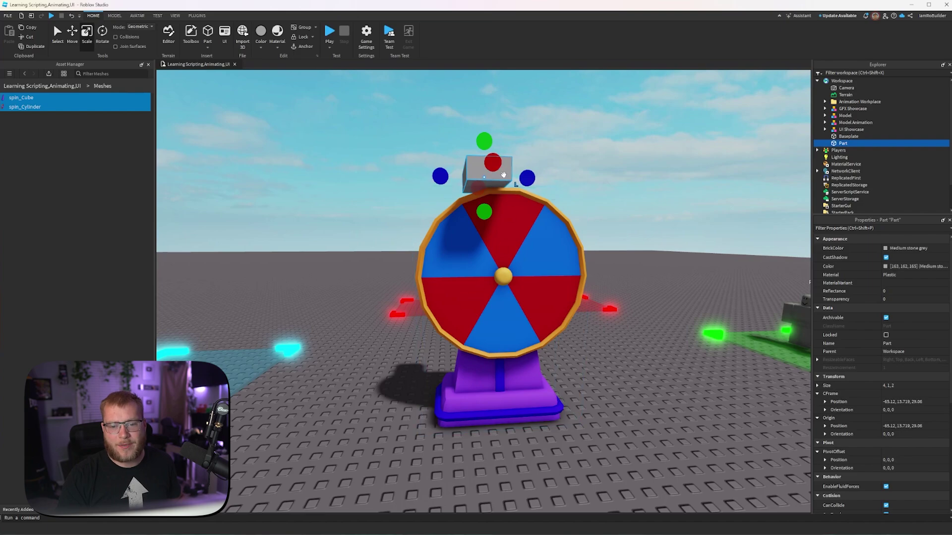
pyautogui.moveTo(489, 175); pyautogui.dragTo(517, 217)
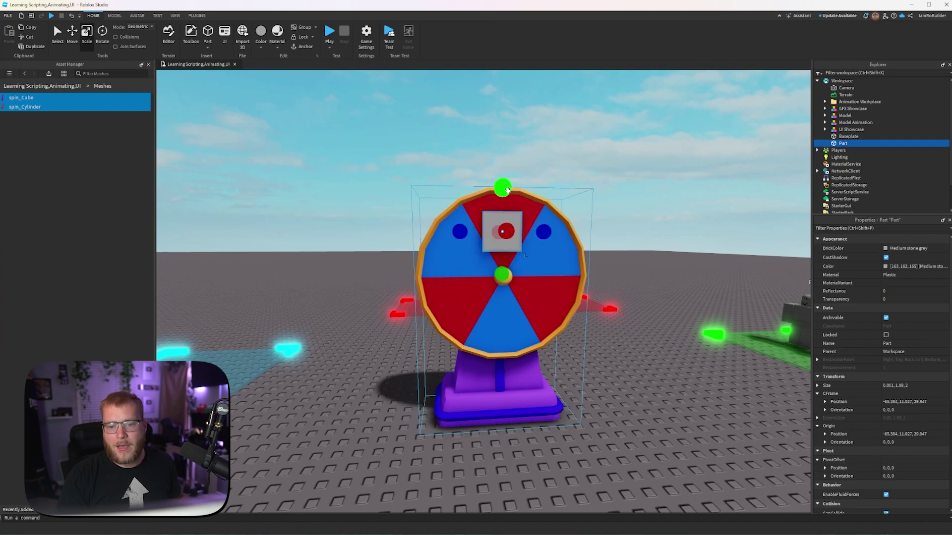
pyautogui.moveTo(507, 191); pyautogui.dragTo(504, 201)
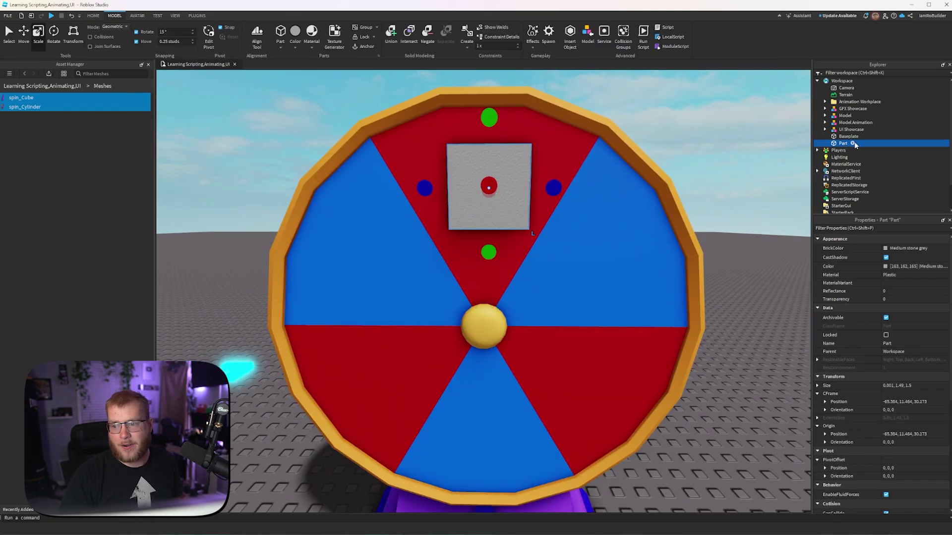
# Add a decal with the MY BIKE LIFE! logo to the panel and set the panel's transparency to 1.
pyautogui.click(853, 144)
pyautogui.click(834, 183)
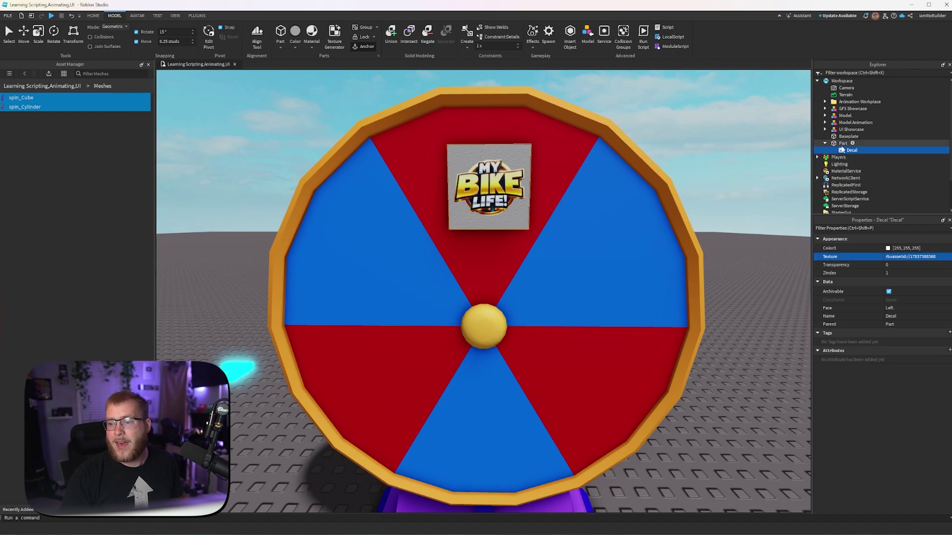
pyautogui.click(842, 144)
pyautogui.click(892, 299)
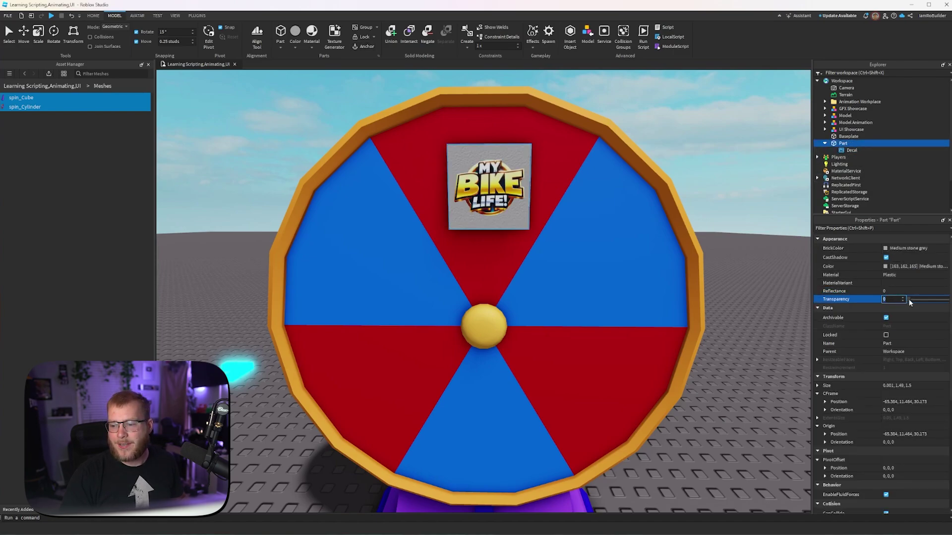
pyautogui.moveTo(909, 300); pyautogui.dragTo(947, 300)
# Duplicate the logo panel and place one copy on each of the five other wheel segments.
pyautogui.click(489, 194)
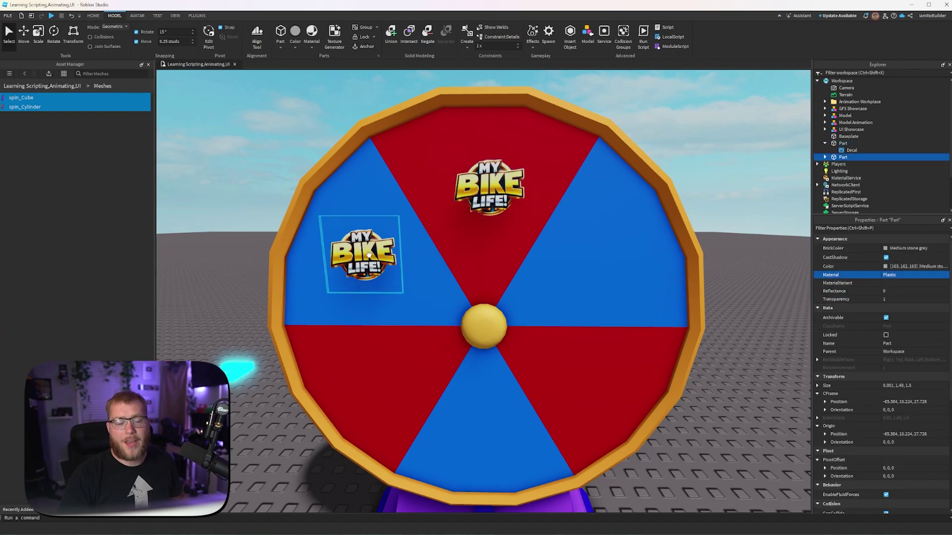
pyautogui.hotkey('ctrl', 'd')
pyautogui.moveTo(368, 255); pyautogui.dragTo(596, 364)
pyautogui.hotkey('ctrl', 'd')
pyautogui.hotkey('ctrl', 'd')
pyautogui.scroll(-4, 585, 310)
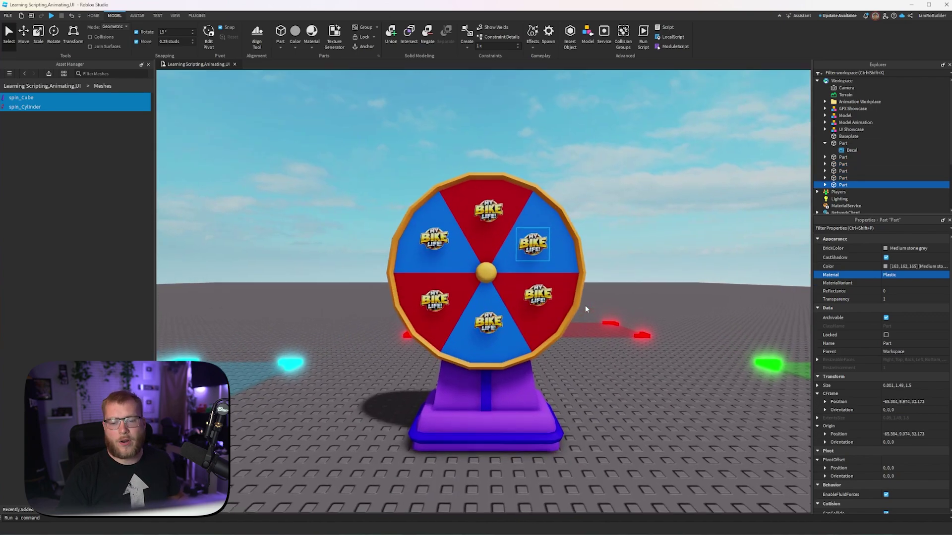
pyautogui.scroll(4, 585, 309)
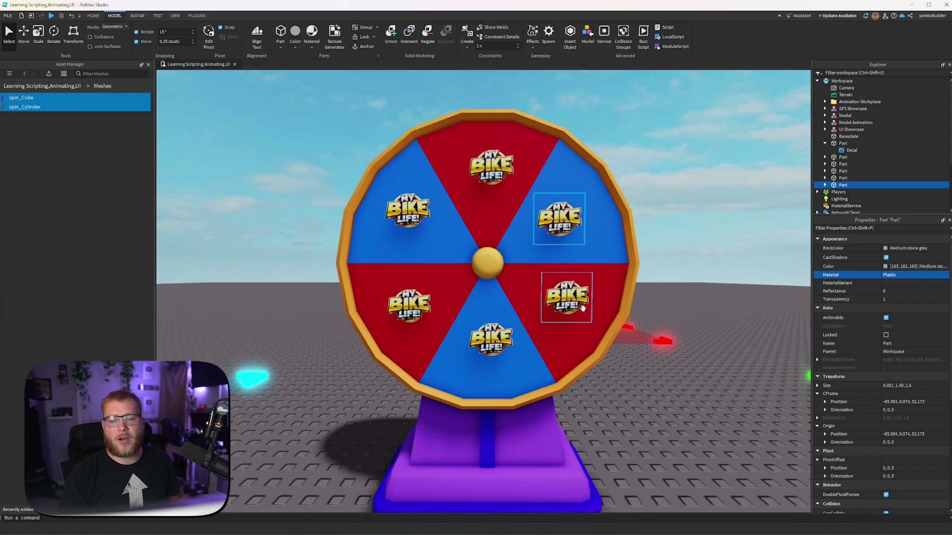
# Select the wheel's cylinder mesh with all six logo panels and group them into their own model.
pyautogui.scroll(-2, 529, 331)
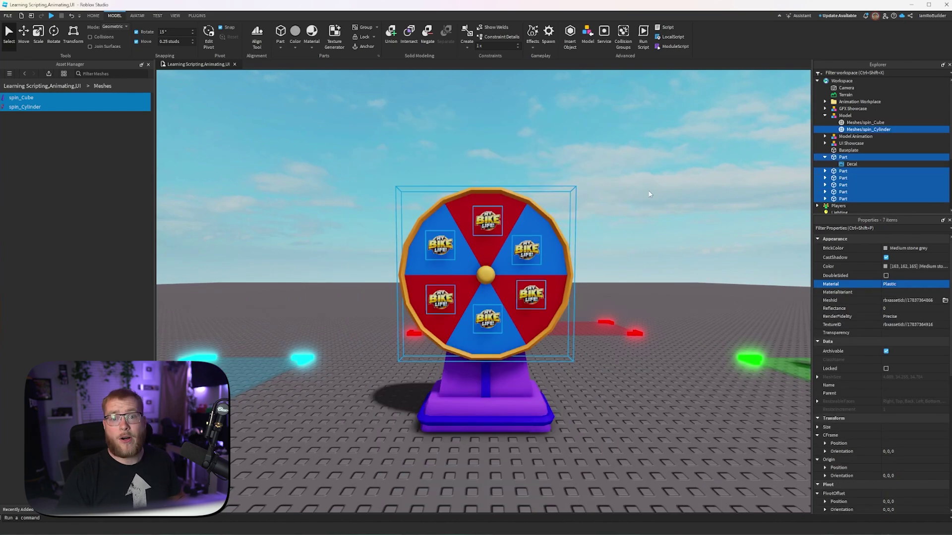
pyautogui.hotkey('ctrl', 'g')
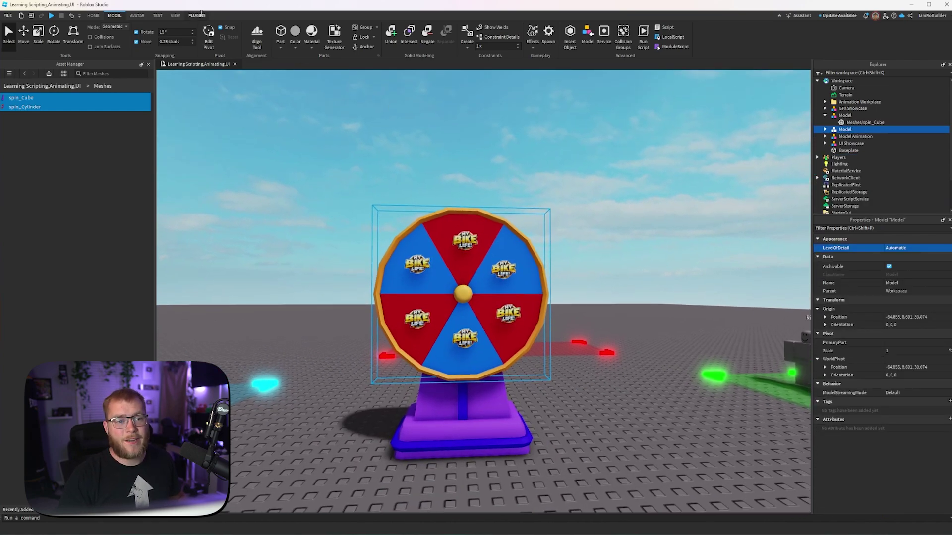
# Apply the Scene Tools Spin effect to the grouped wheel model and playtest it.
pyautogui.click(199, 15)
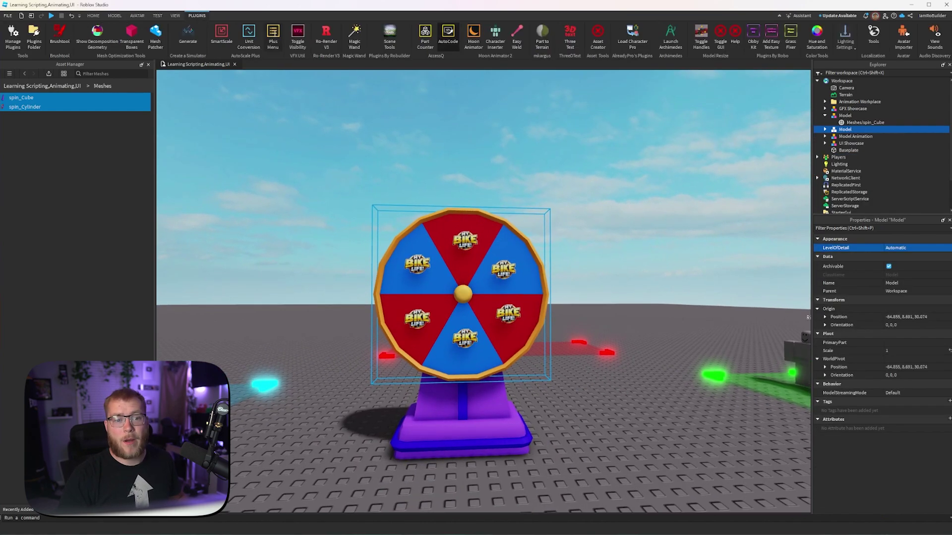
pyautogui.click(390, 37)
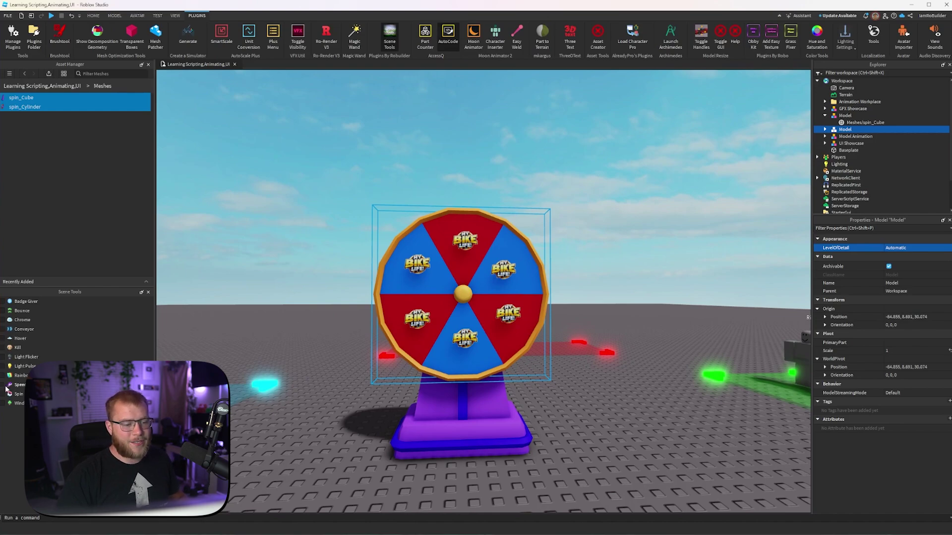
pyautogui.press('F5')
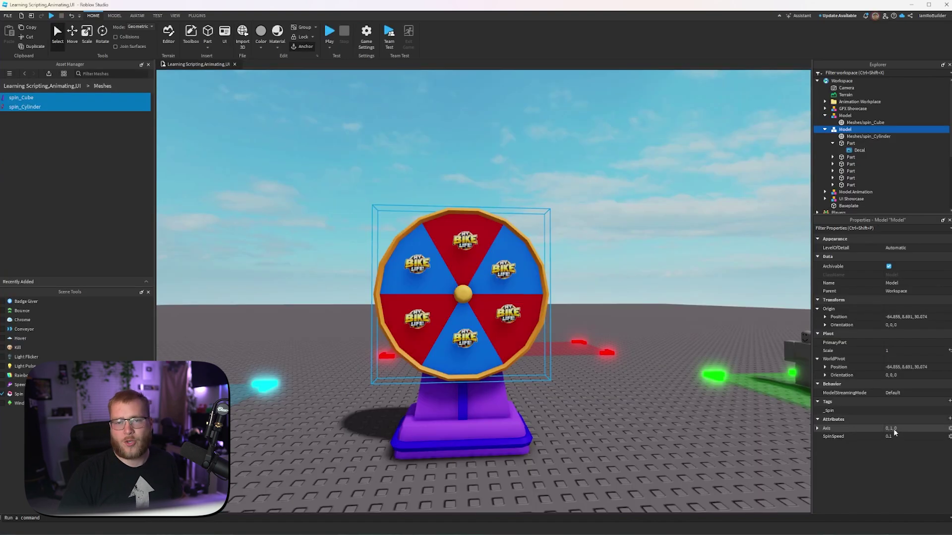
# Change the wheel model's Axis attribute so the wheel turns about its hub, and playtest the spinning.
pyautogui.click(883, 431)
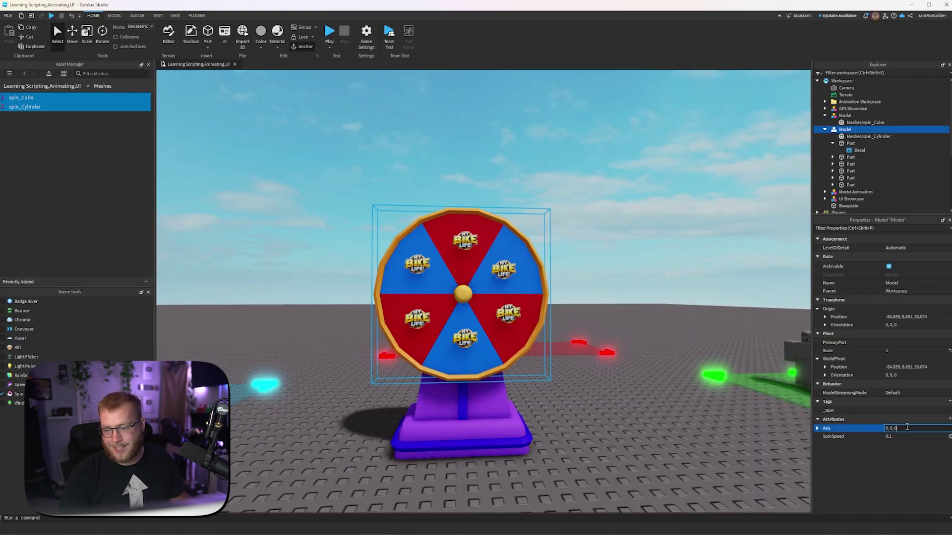
pyautogui.press('F5')
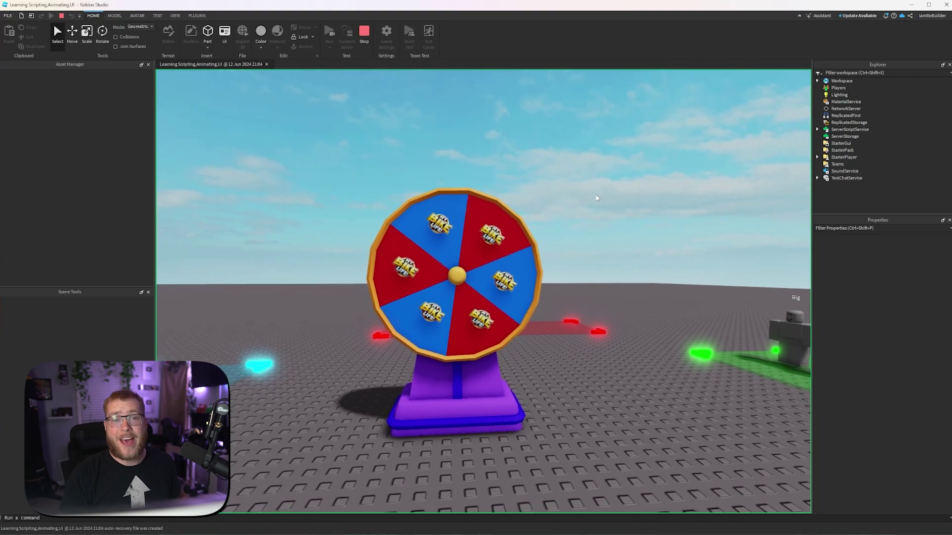
pyautogui.moveTo(596, 198); pyautogui.dragTo(597, 199, button='right')
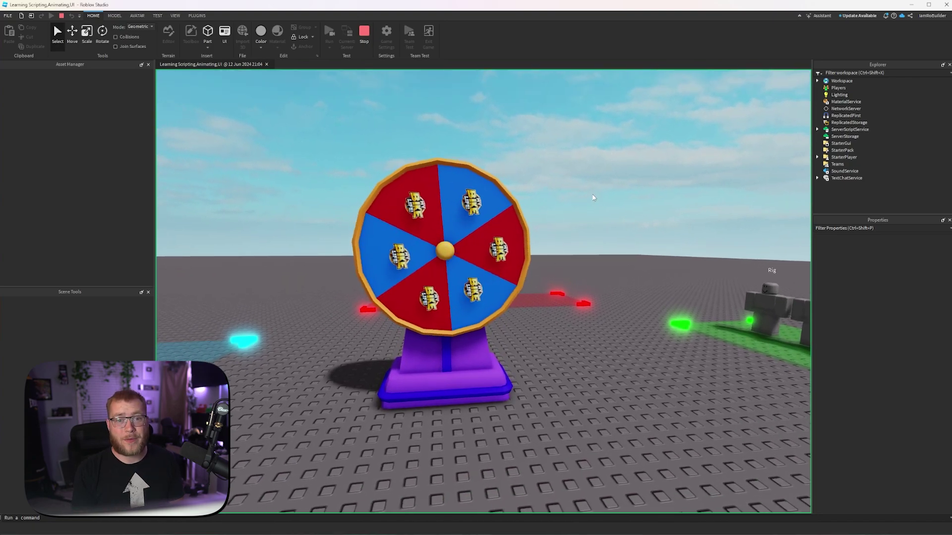